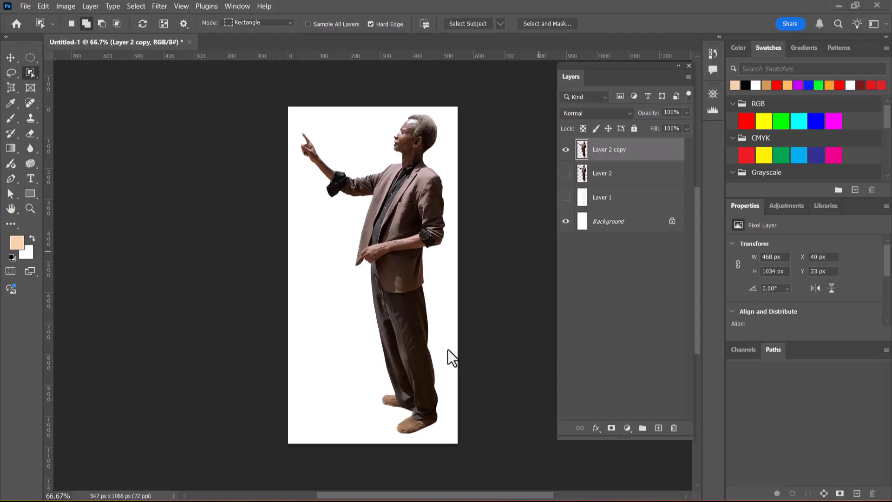
Step: Switch to the browser and copy the Afrikut image of the standing, pointing man from the Google image results
left_click(718, 155)
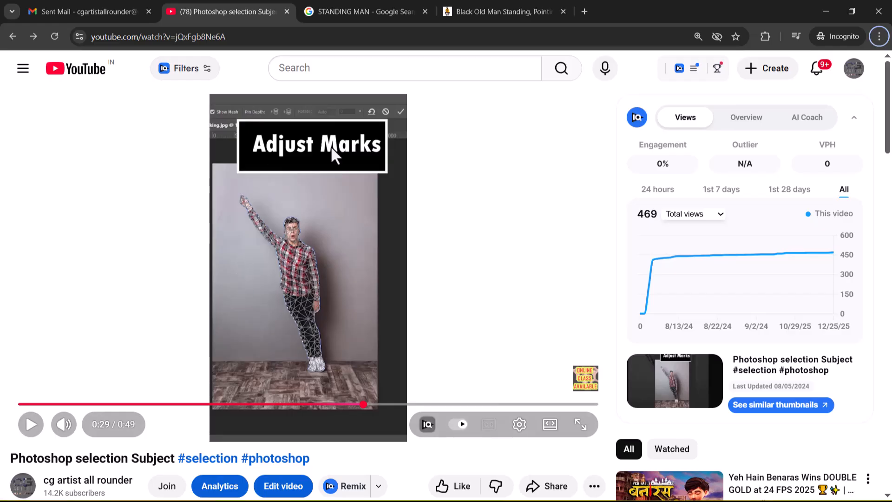
left_click(514, 8)
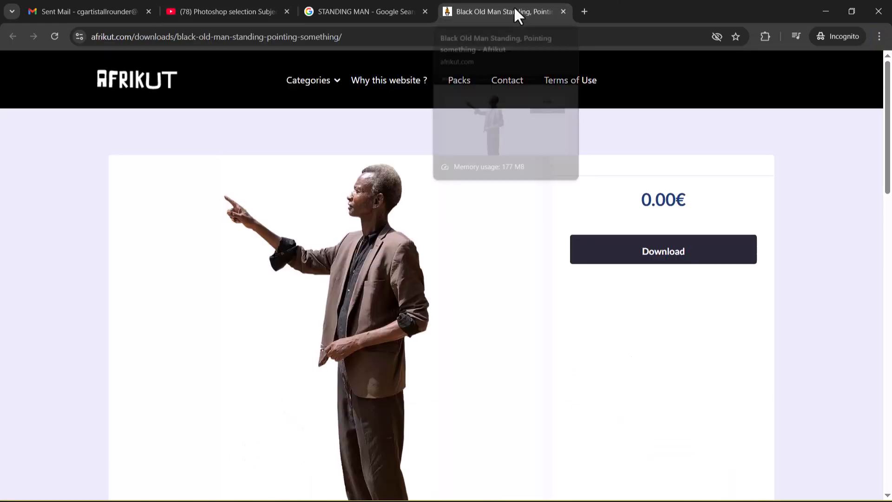
left_click(378, 13)
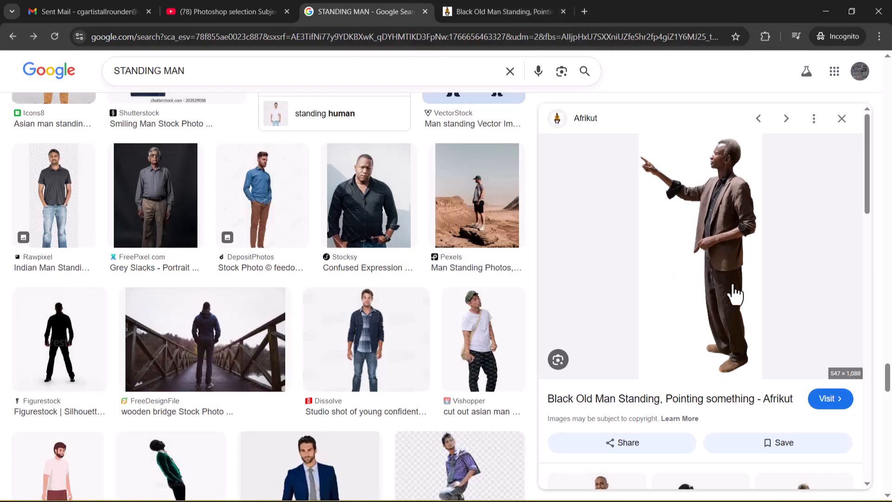
right_click(722, 235)
left_click(786, 422)
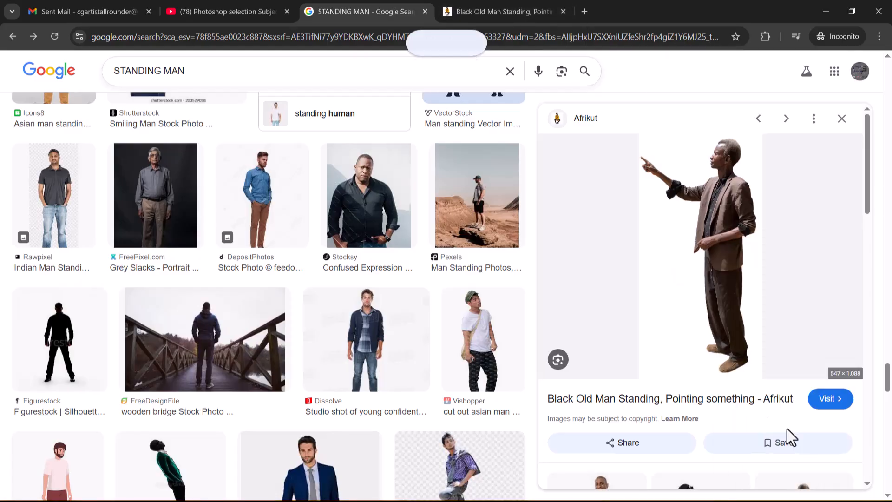
Step: Switch back to Photoshop, create a 547 x 1088 px document at 72 ppi from the clipboard size, and paste the image
key("alt+Tab")
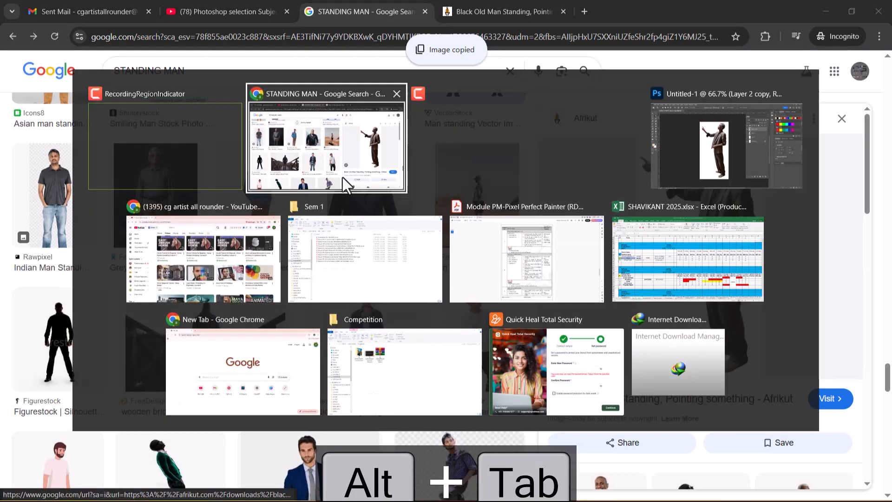
left_click(718, 133)
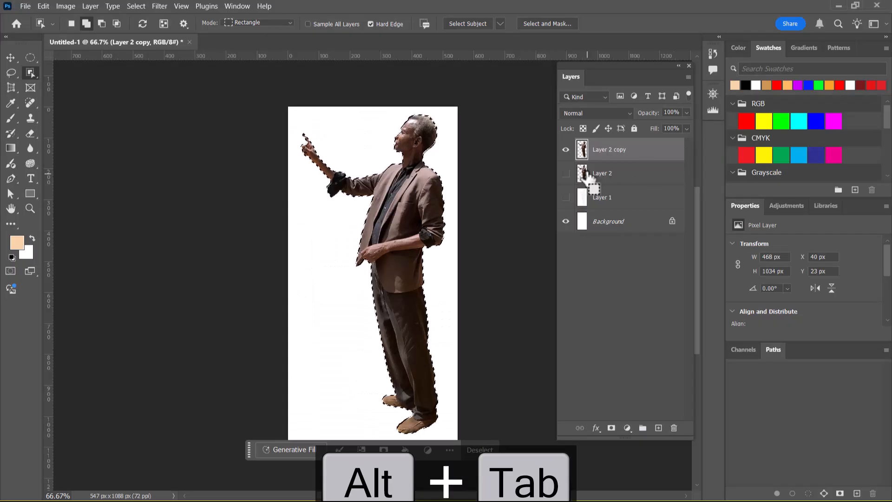
key("ctrl+n")
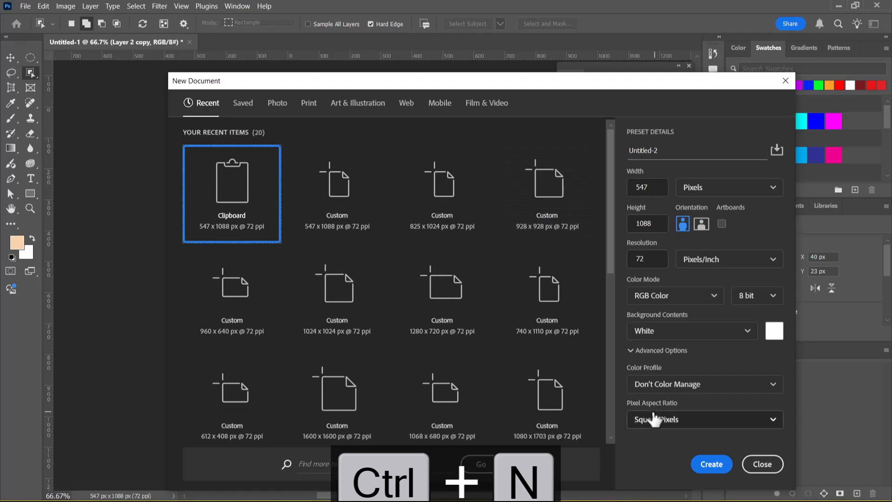
left_click(713, 464)
key("ctrl+v")
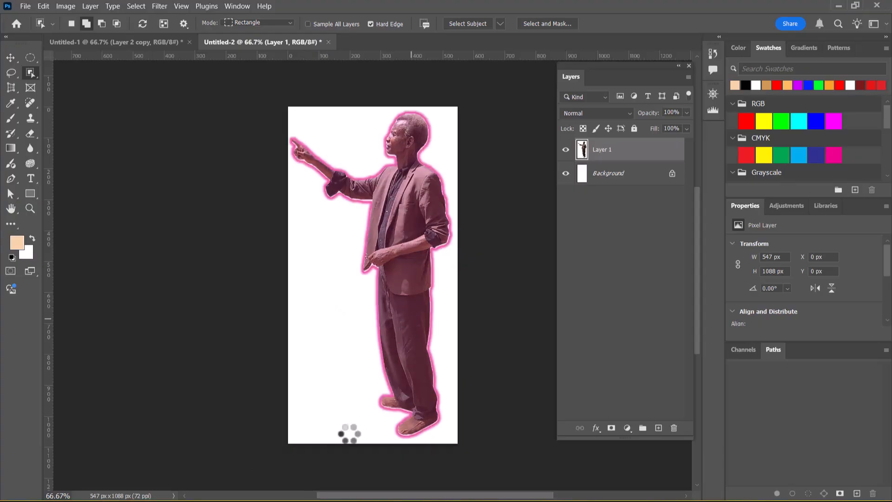
Step: Select the man with the Object Selection tool and copy the selection onto a new layer
left_click(371, 425)
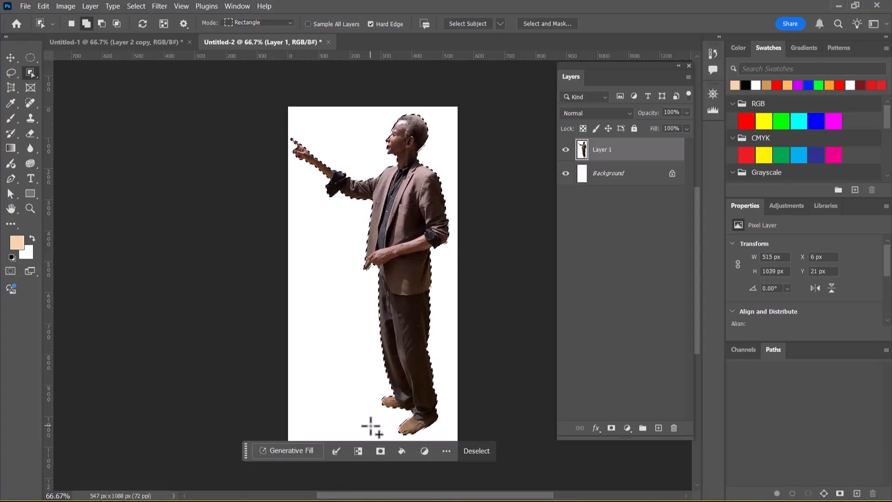
right_click(29, 73)
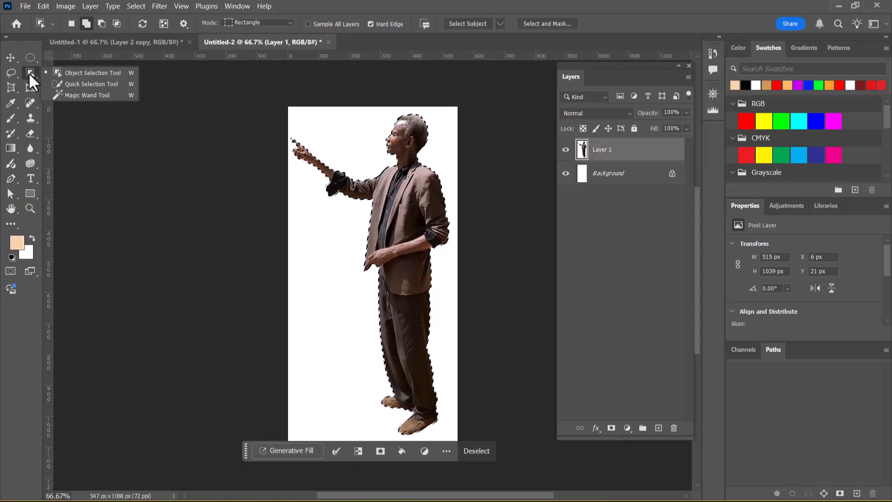
left_click(636, 14)
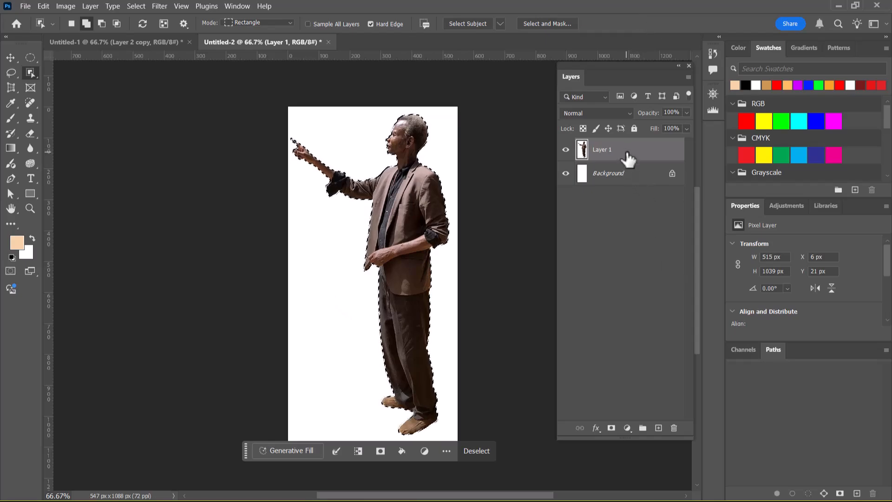
key("ctrl+j")
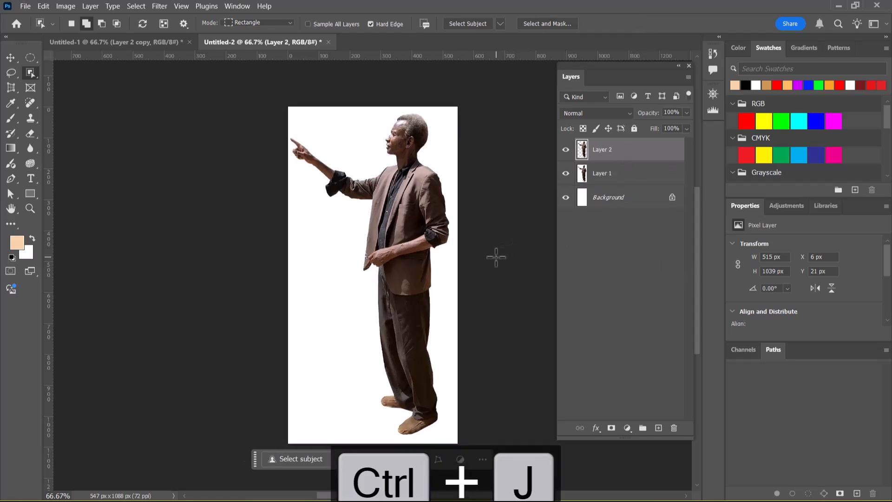
Step: Switch from the Perspective Crop tool to the standard Crop tool
key("c")
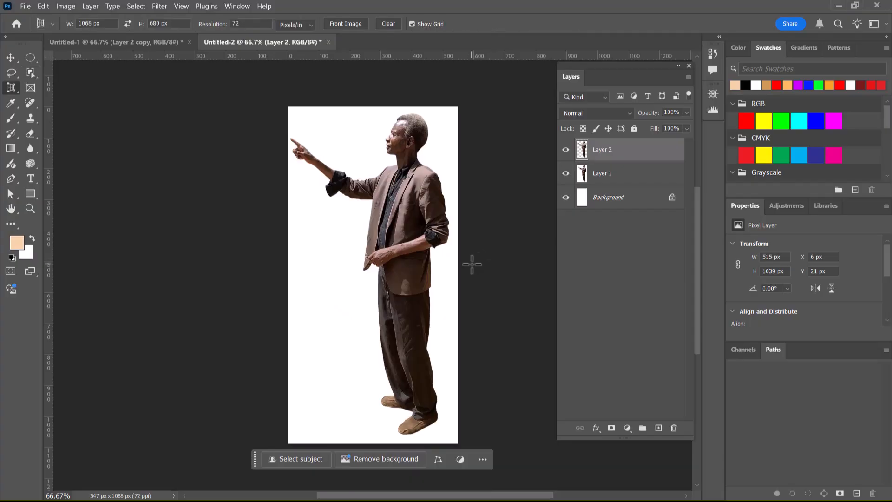
right_click(10, 88)
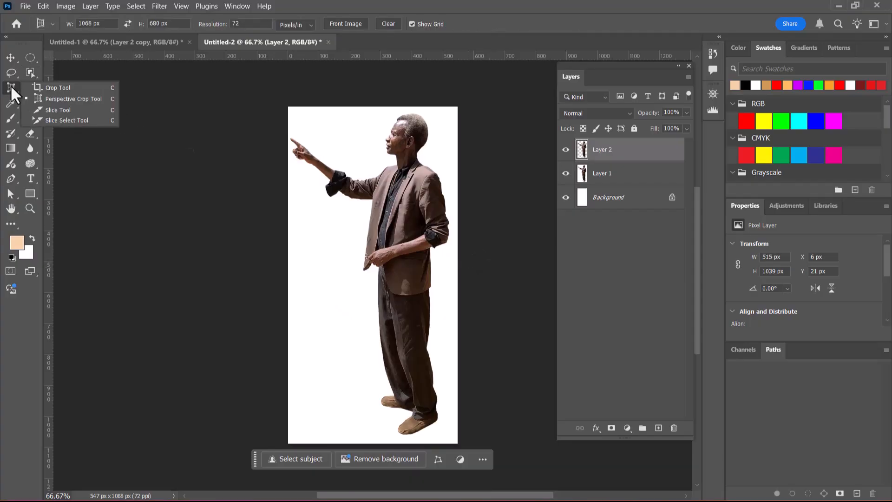
left_click(51, 88)
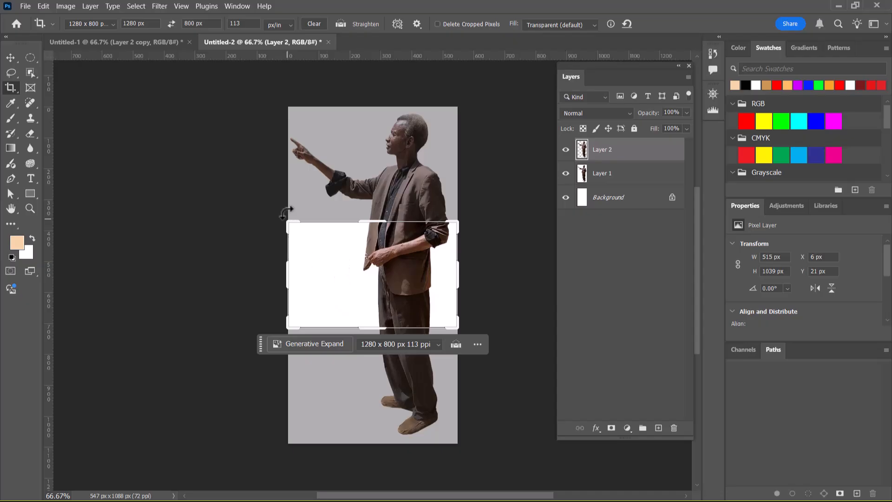
left_click(110, 25)
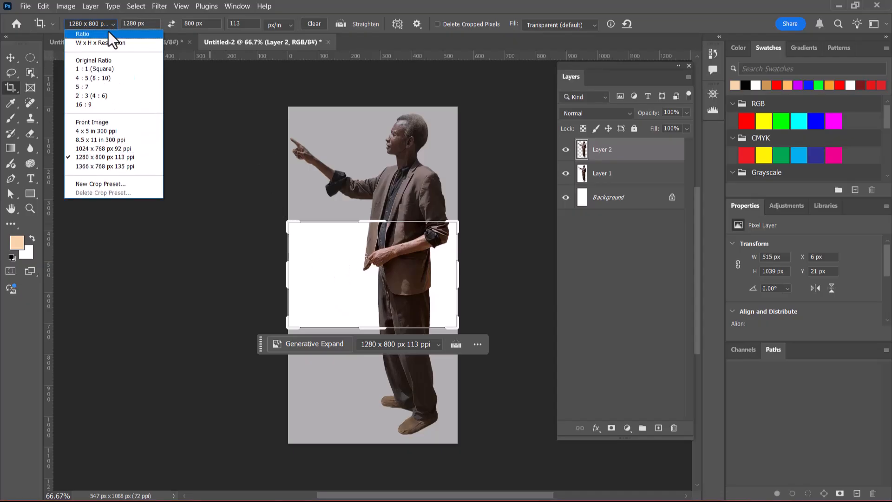
left_click(115, 183)
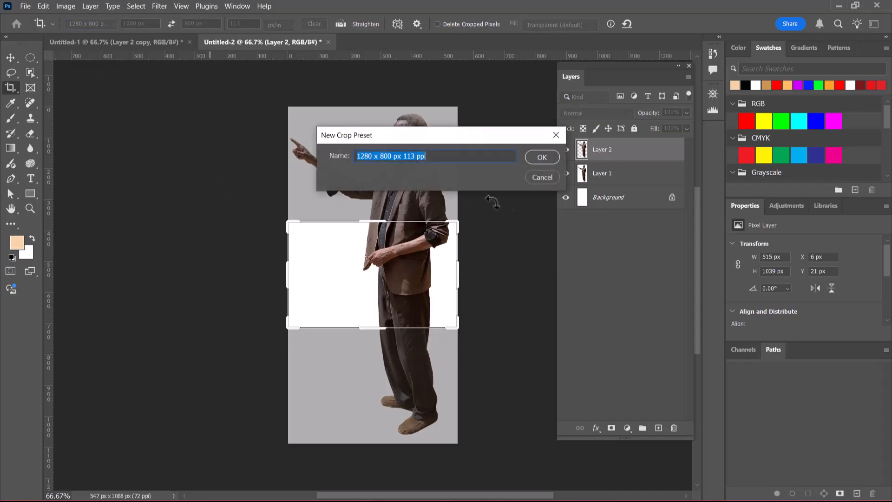
left_click(552, 181)
Step: Change the crop preset to Ratio and then to W x H x Resolution
left_click(96, 24)
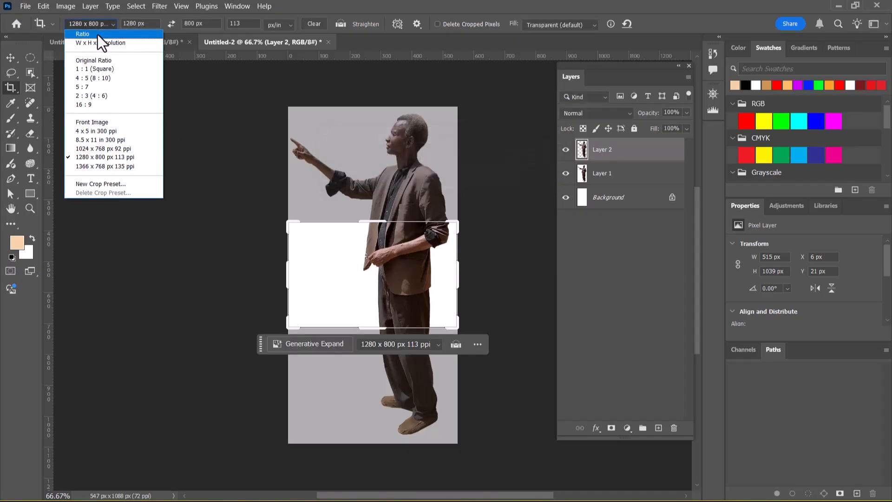
left_click(103, 33)
left_click(91, 25)
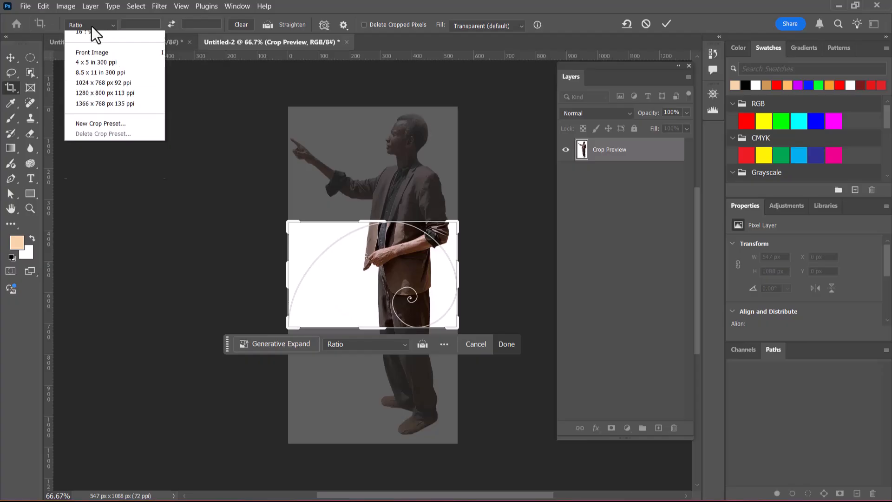
left_click(98, 46)
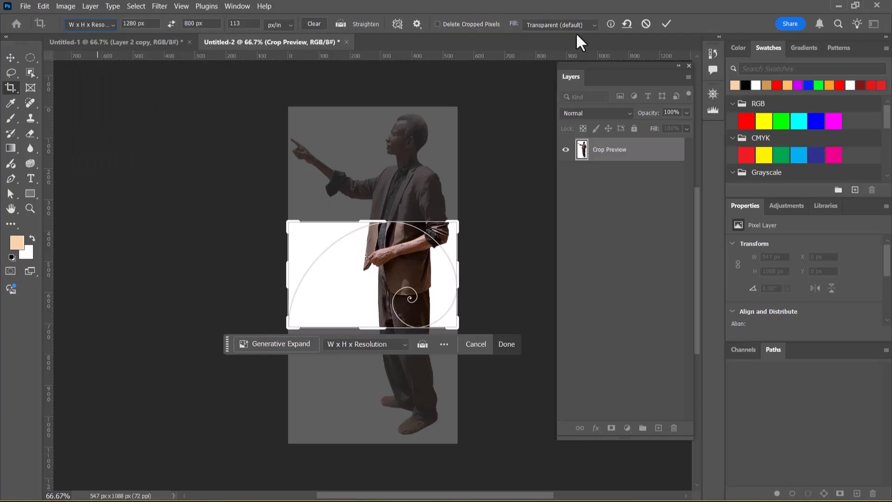
Step: Set the crop fill to Generative Expand and the crop overlay to Rule of Thirds
left_click(562, 25)
left_click(560, 49)
left_click(397, 24)
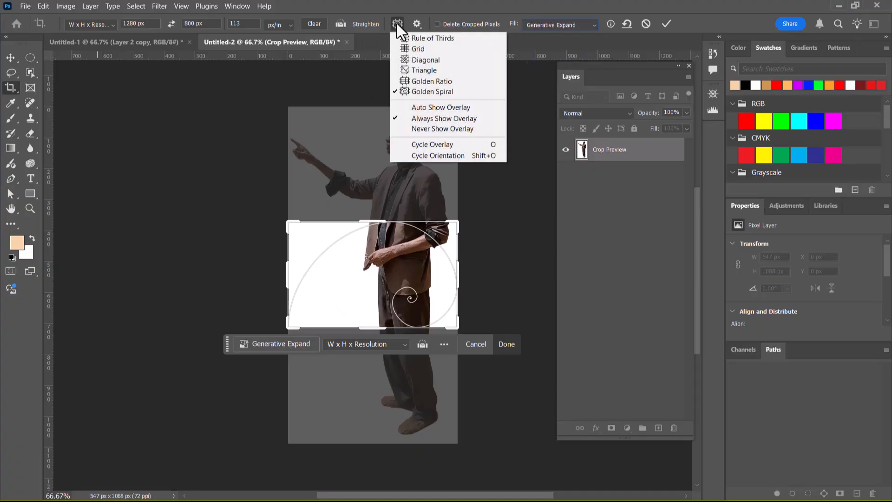
left_click(410, 41)
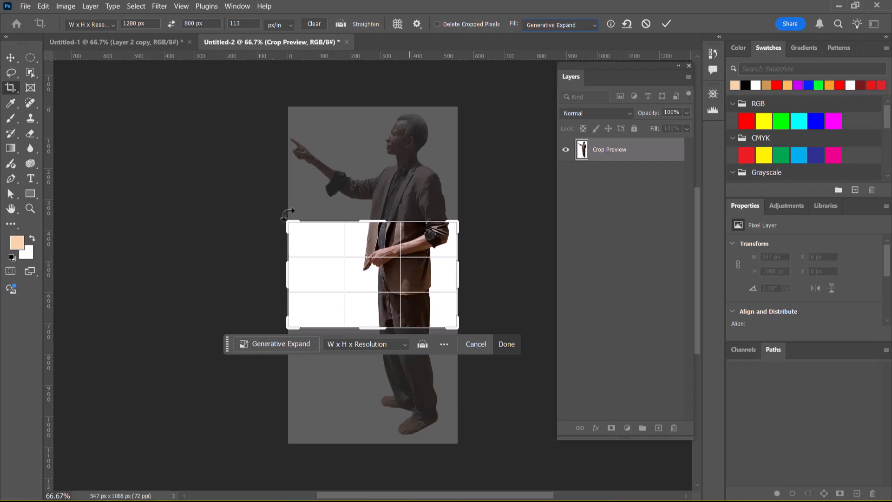
Step: Enlarge the portrait crop frame beyond the canvas to about 848 x 1348 px so it takes in the whole man
left_click_drag(291, 225, 263, 155)
left_click_drag(455, 407, 507, 453)
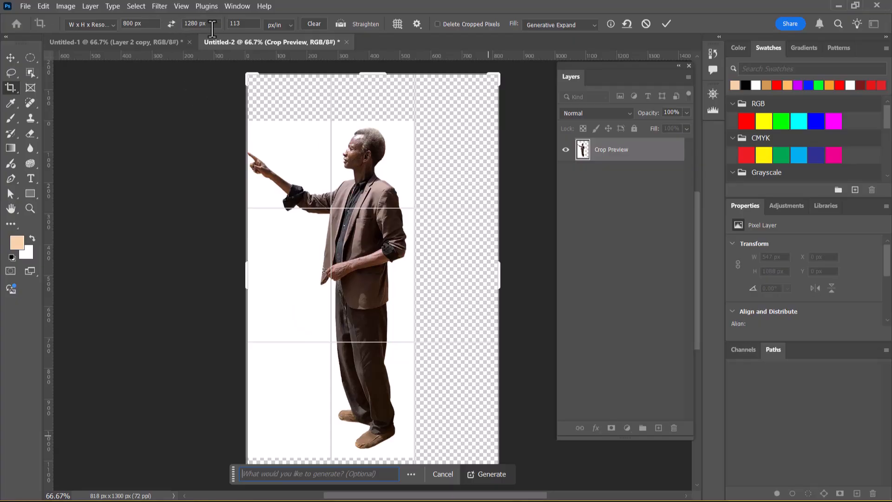
mouse_move(499, 273)
left_mouse_down()
mouse_move(512, 272)
mouse_move(494, 270)
mouse_move(504, 269)
left_mouse_up()
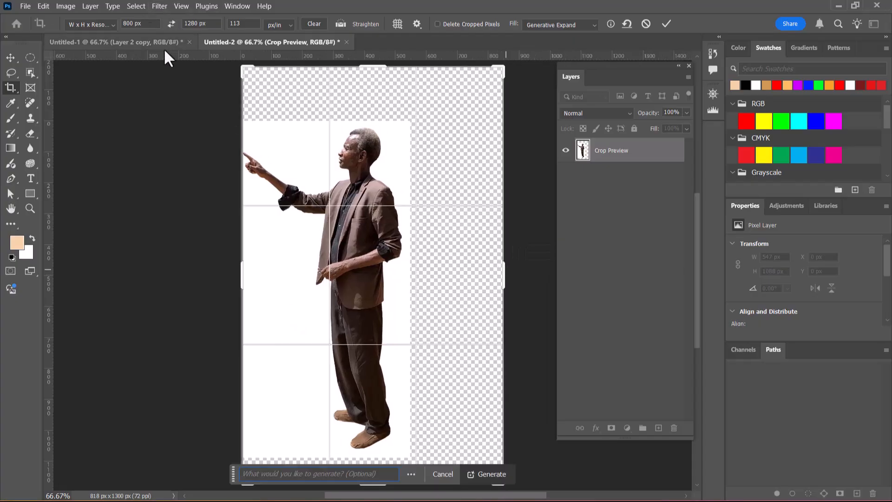
left_click(279, 29)
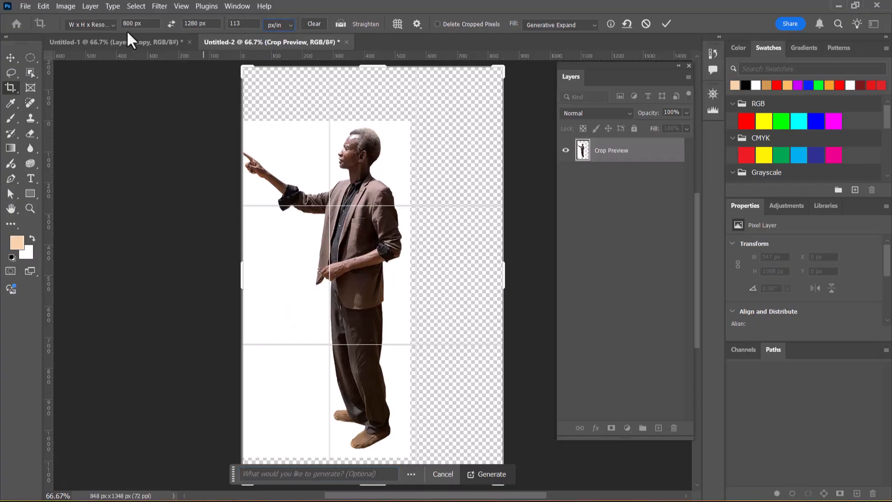
Step: Try to generatively expand the canvas with the 1280 x 800 px 113 ppi preset and a frame covering the whole man, then dismiss the Fix it page
left_click(103, 25)
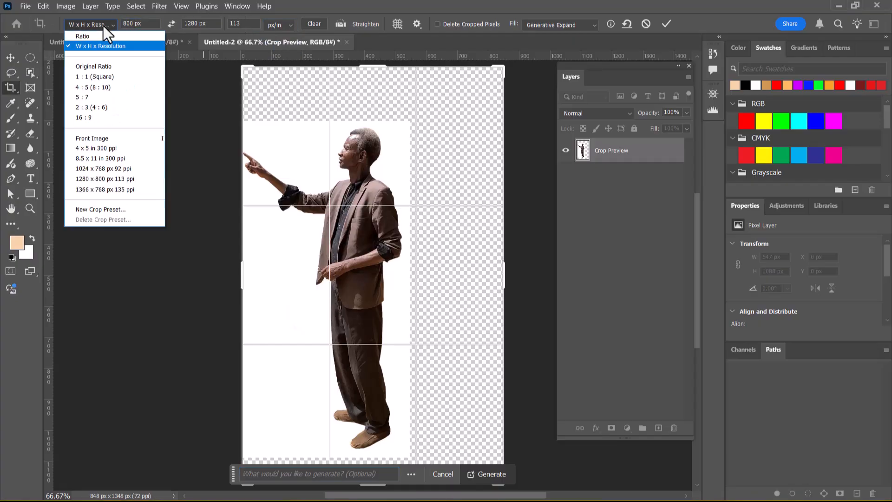
left_click(115, 177)
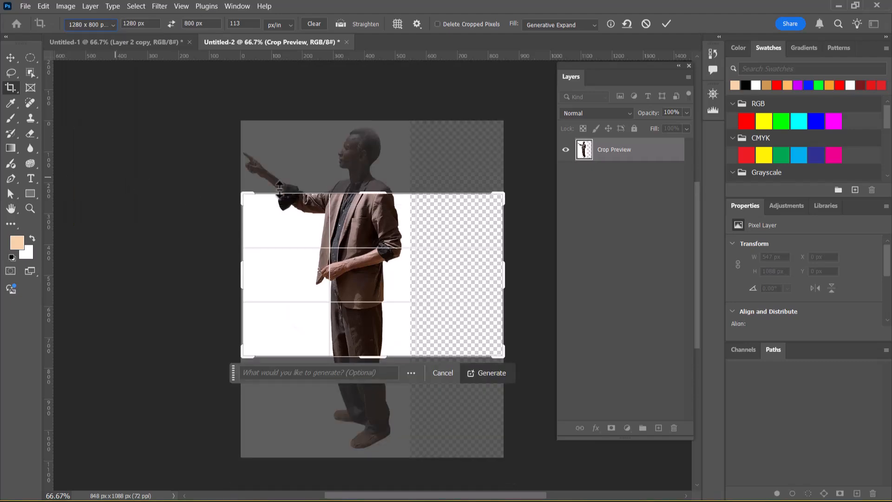
left_click_drag(247, 195, 209, 116)
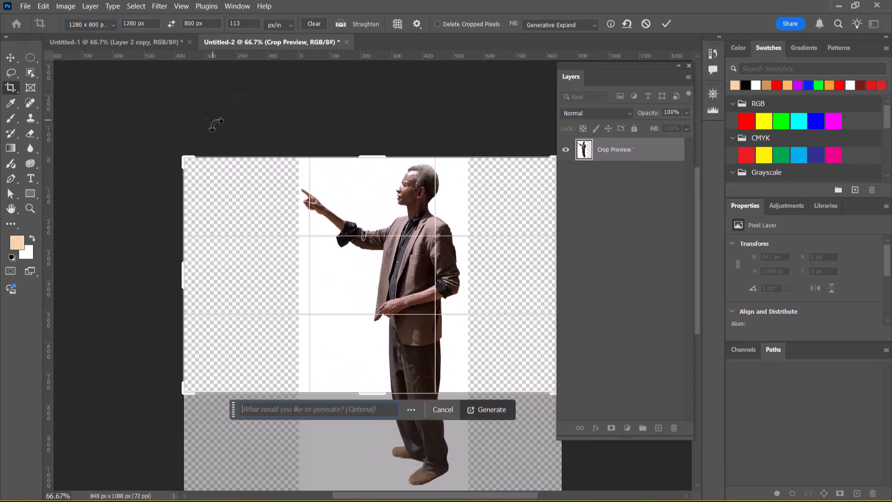
key("ctrl+minus")
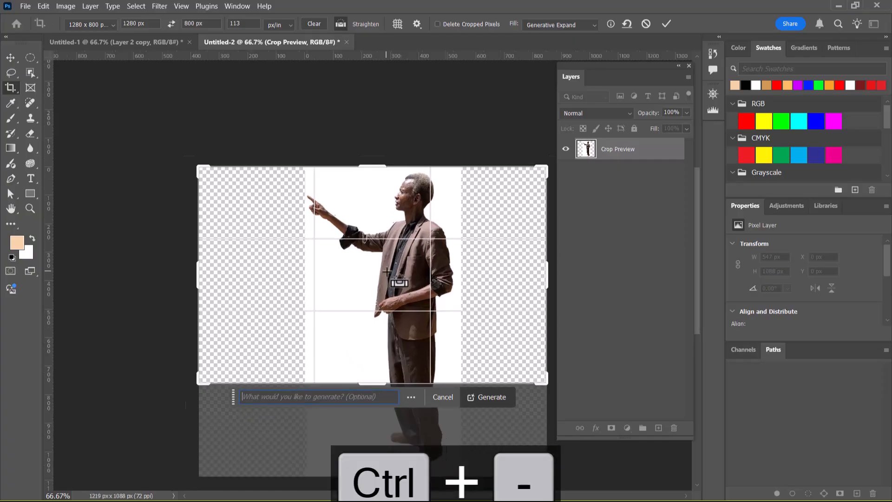
left_click_drag(512, 362, 556, 426)
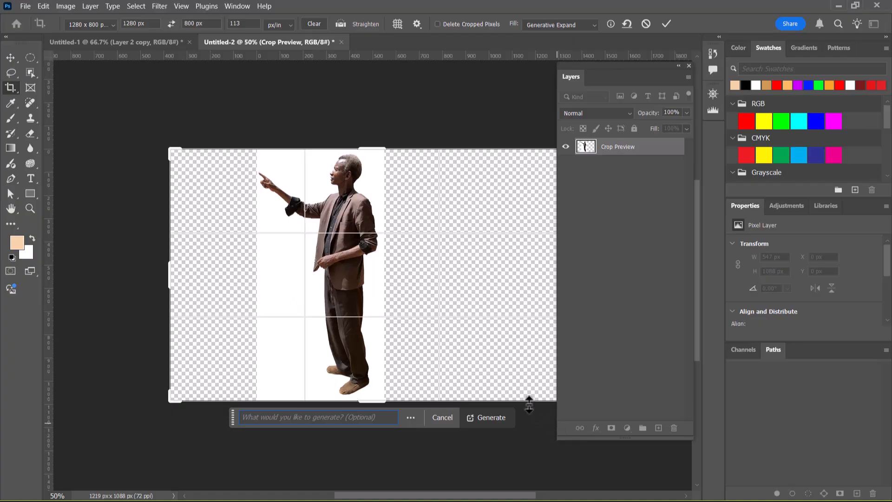
key("Return")
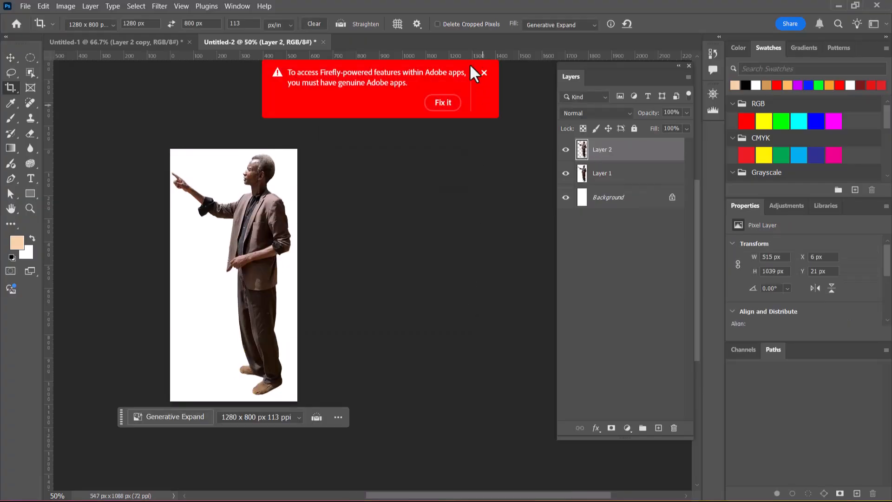
left_click(440, 101)
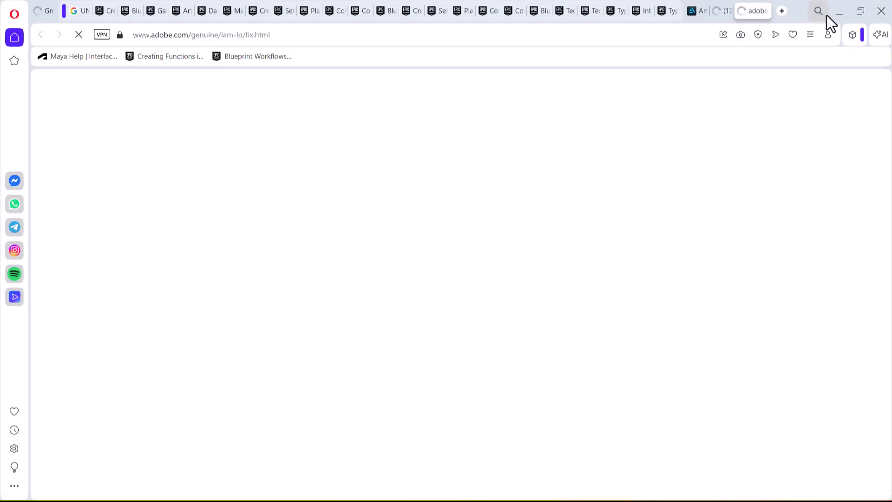
left_click(840, 12)
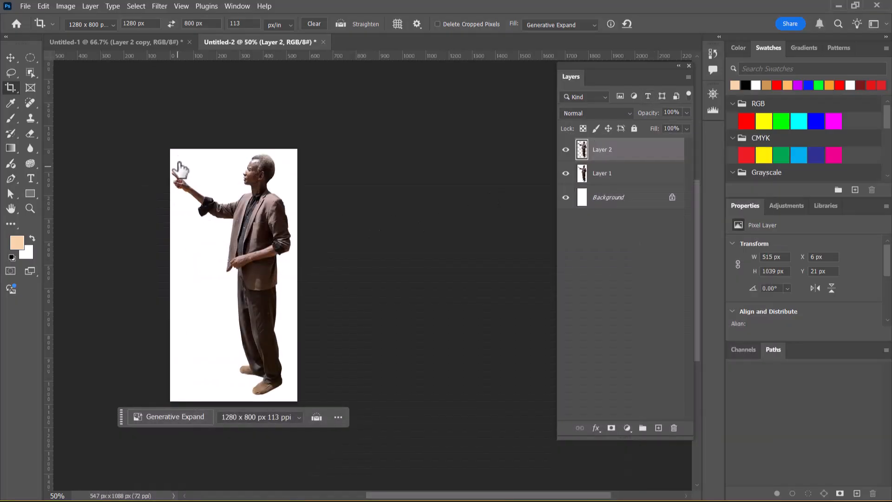
Step: Try a wider Generative Expand crop of about 1740 x 1088 px, adding empty space to the right of the man
mouse_move(128, 115)
left_mouse_down()
mouse_move(375, 402)
mouse_move(472, 454)
left_mouse_up()
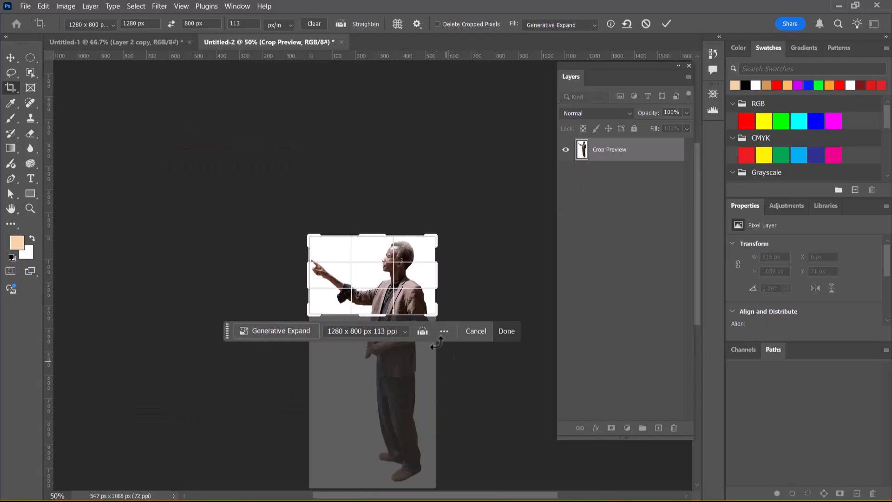
left_click_drag(436, 315, 556, 403)
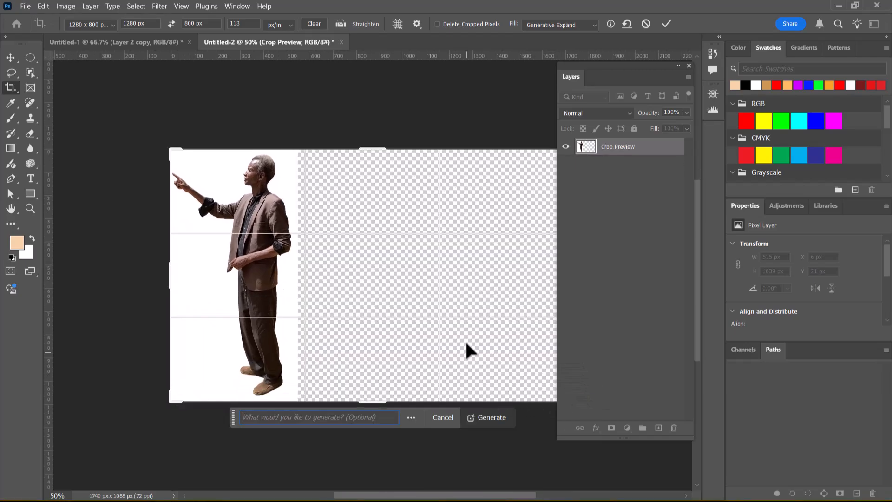
key("Return")
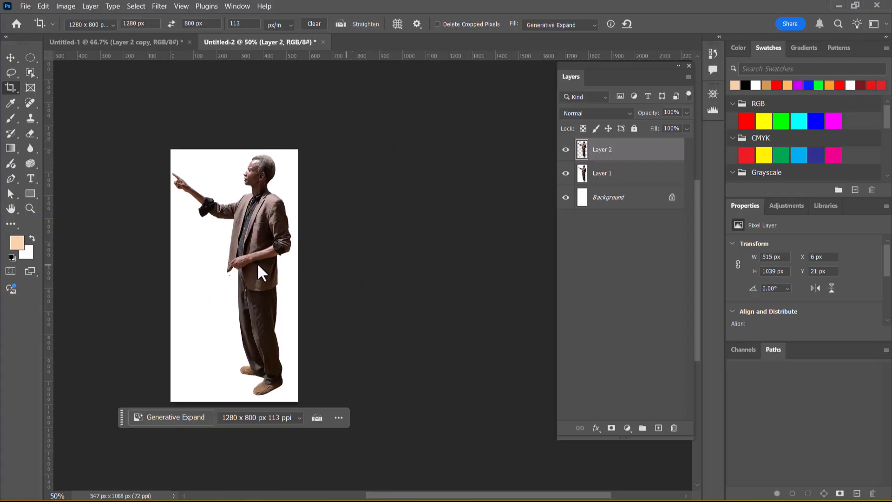
Step: Set the crop fill to Transparent (default) and crop to 1280 x 800 px with the whole man and empty space to his right
left_click(568, 27)
left_click(566, 36)
left_click_drag(106, 128, 458, 453)
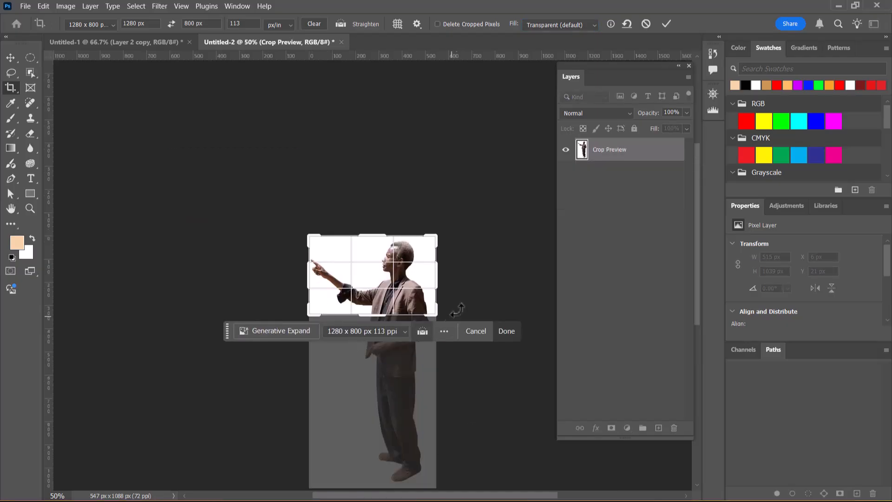
left_click_drag(436, 315, 558, 422)
key("Return")
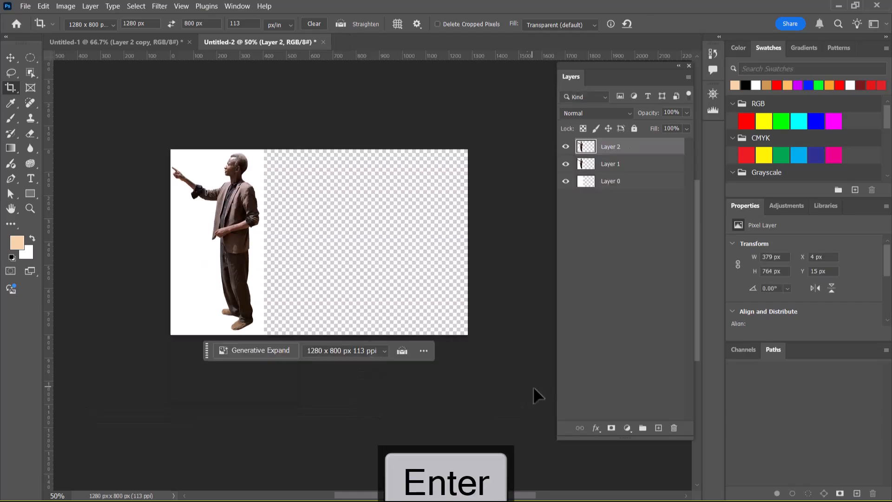
left_click(581, 26)
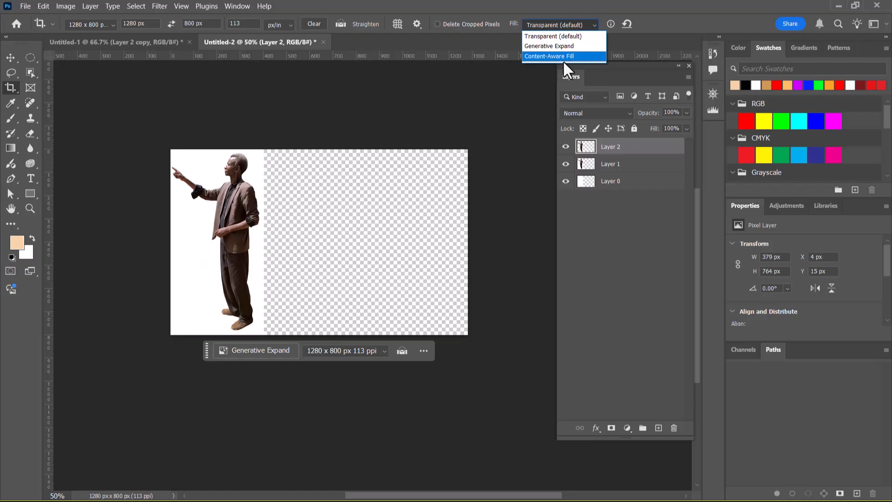
left_click(659, 23)
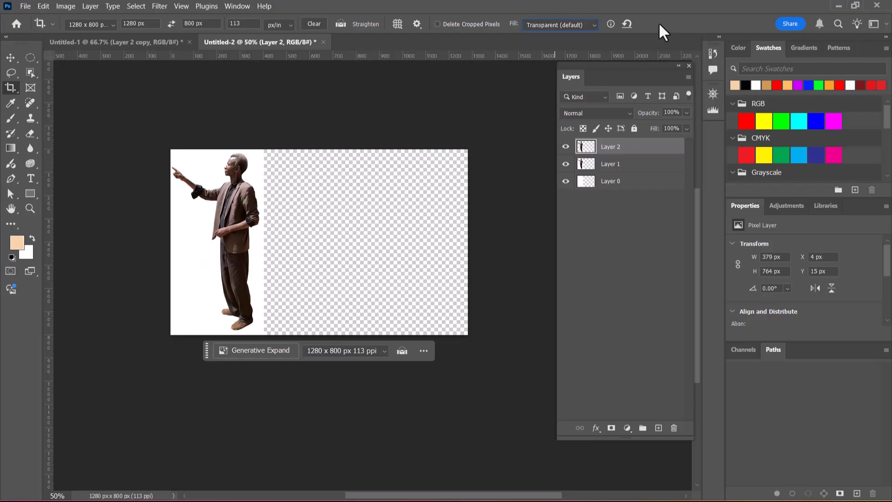
Step: Hide Layer 1 and add a pale peach Solid Color fill layer directly beneath it
left_click(566, 164)
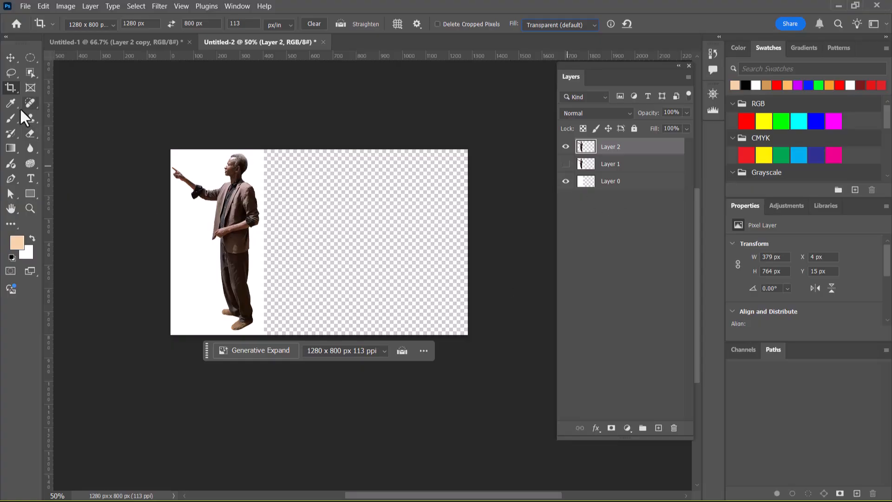
left_click(627, 427)
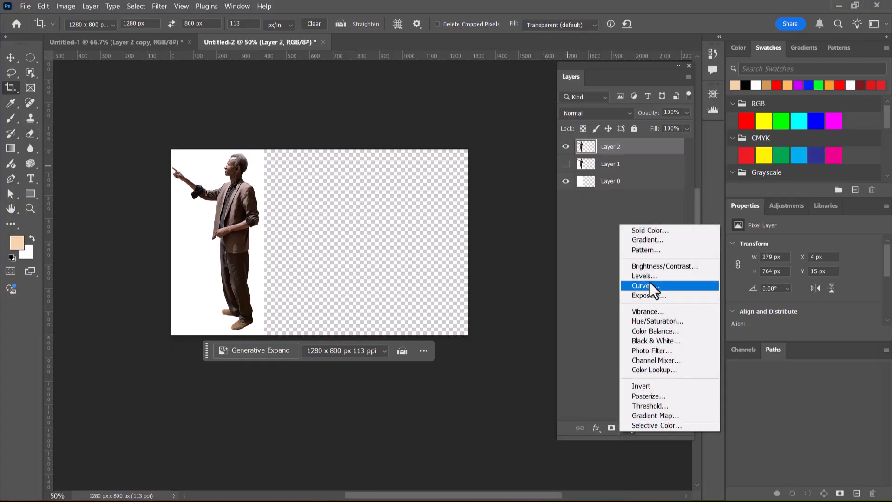
left_click(662, 231)
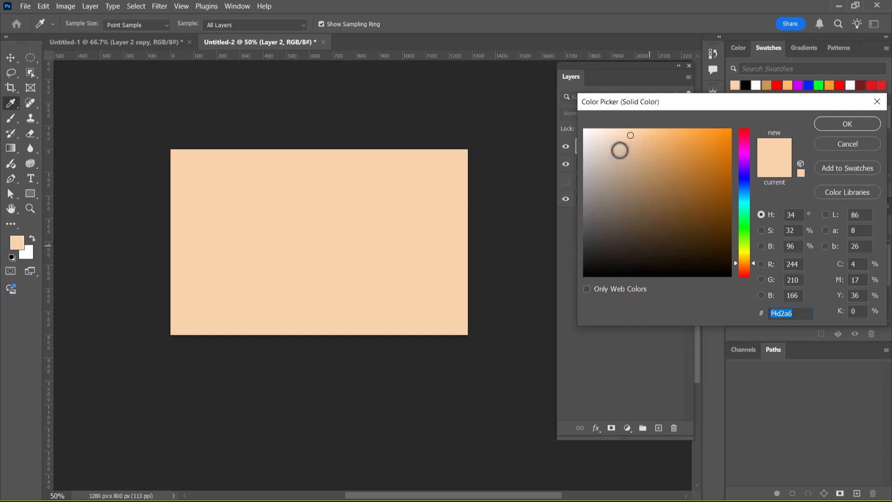
left_click_drag(630, 136, 600, 130)
left_click(863, 123)
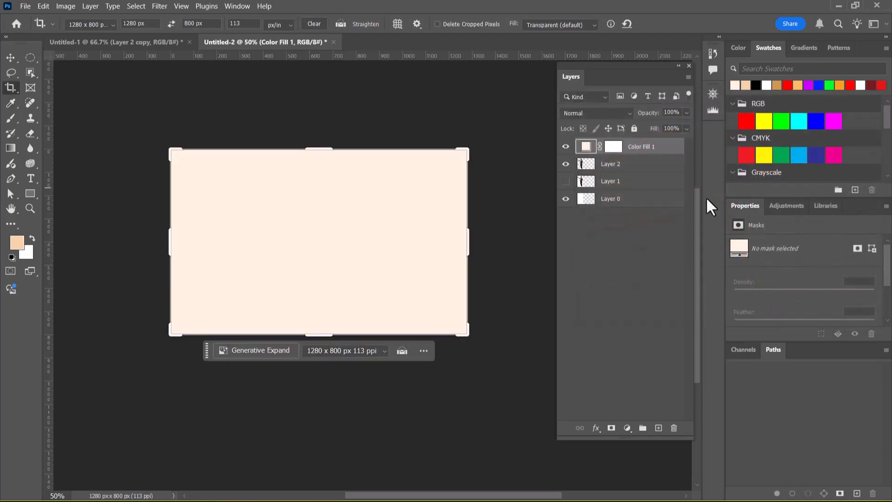
left_click_drag(641, 152, 641, 191)
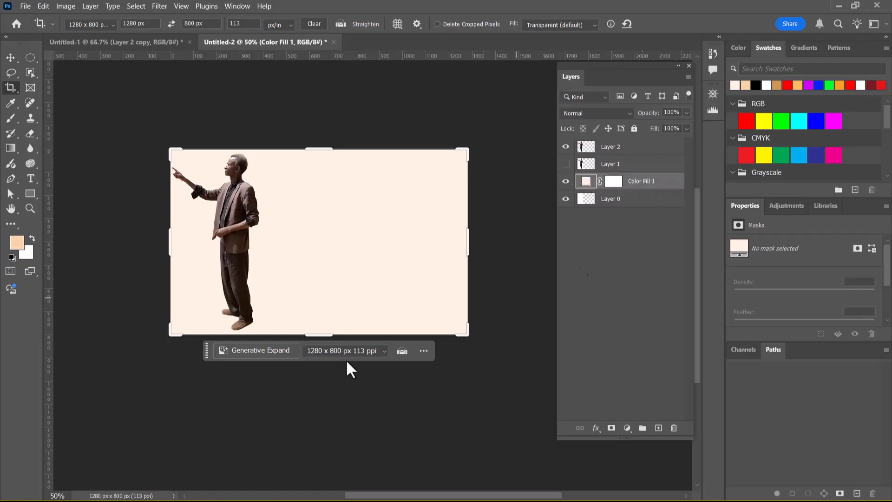
Step: Move the man on Layer 2 to the right, to about X 201 px and Y 18 px
left_click(10, 58)
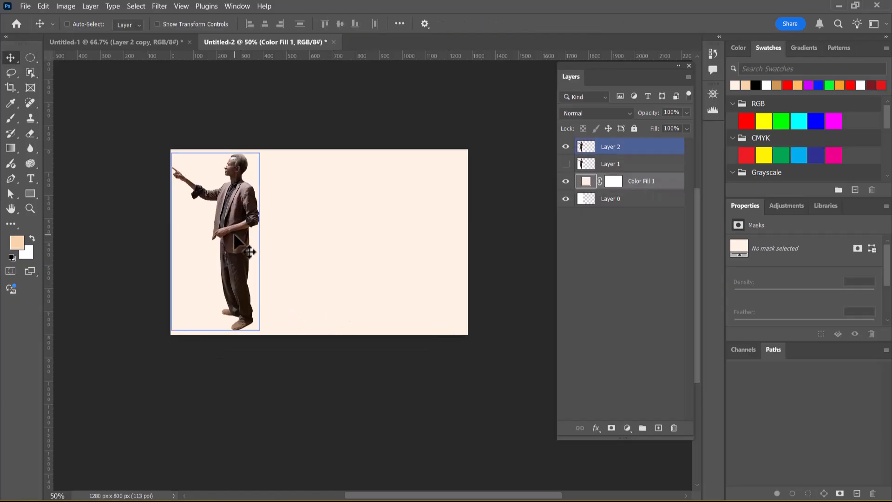
left_click(640, 147)
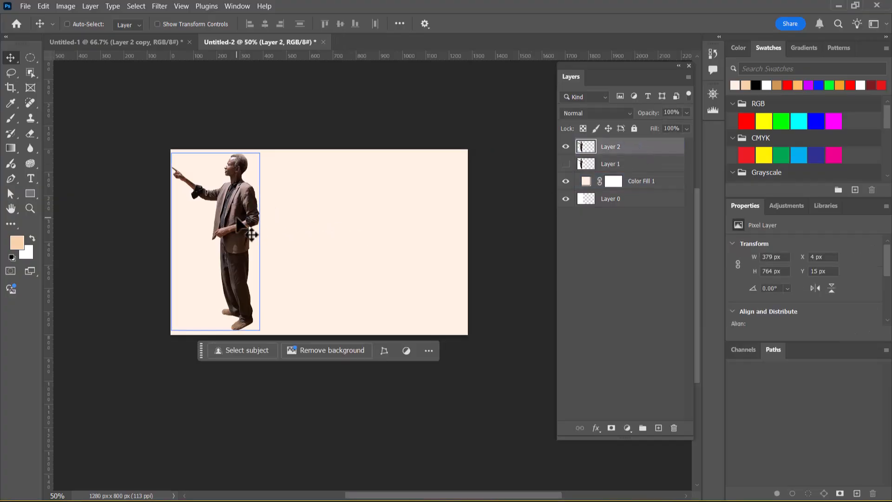
left_click_drag(230, 216, 280, 224)
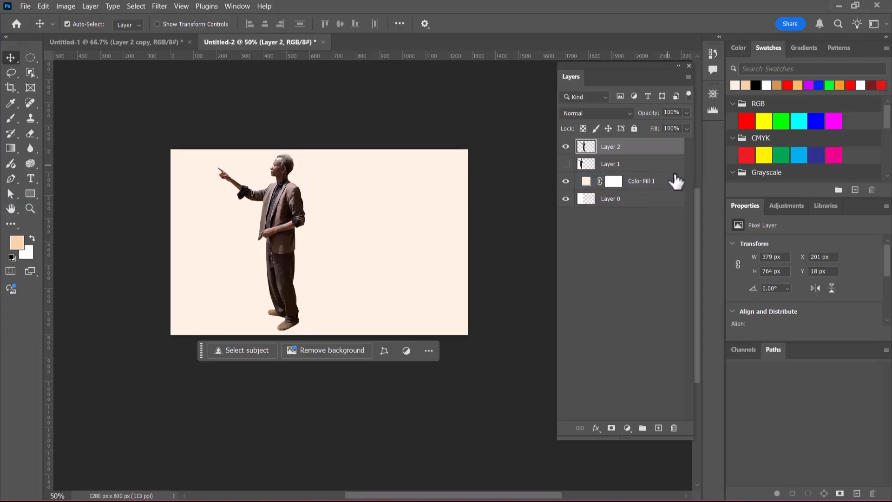
Step: Duplicate Layer 2 and rename the original layer as mALE
key("ctrl+j")
double_click(609, 165)
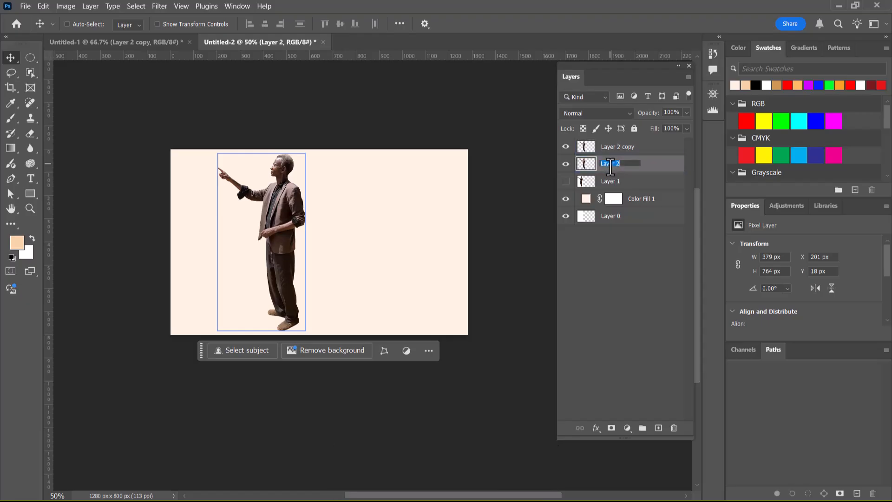
key("Return")
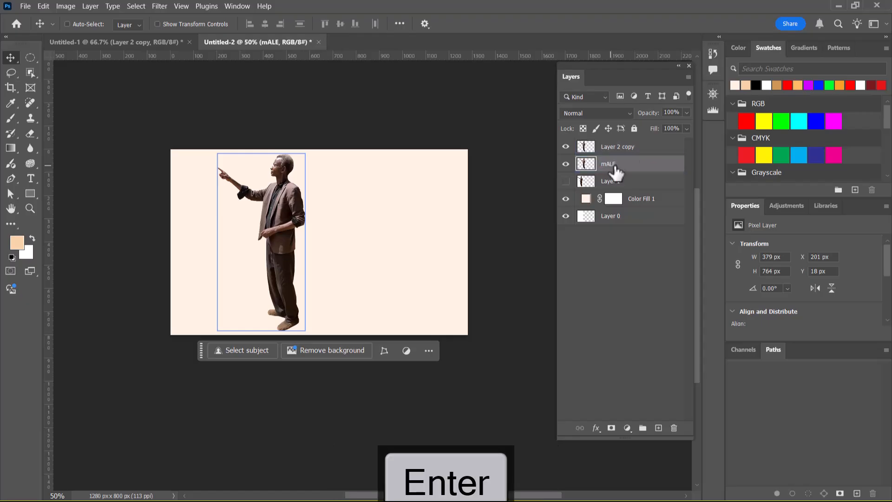
Step: Rename Layer 2 copy as Male
left_click(619, 152)
key("Caps_Lock")
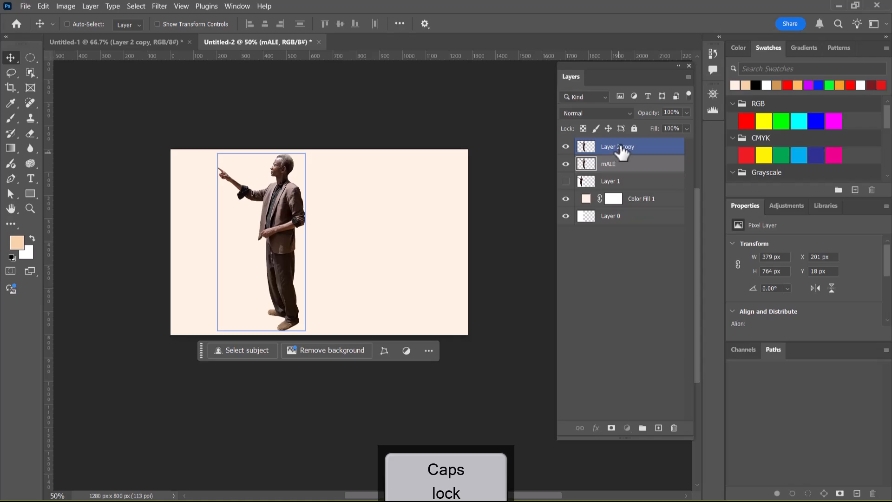
double_click(619, 146)
type("Male")
key("Return")
left_click(613, 165)
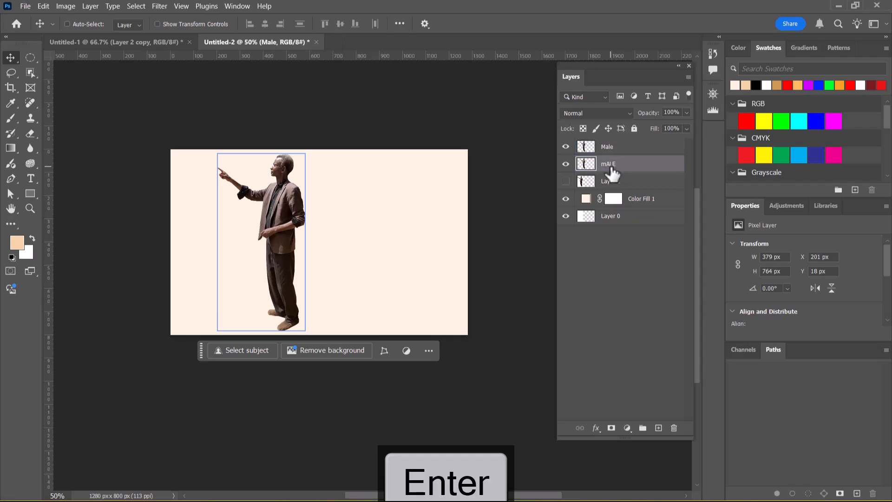
Step: Start Puppet Warp on the Male layer and place pins on the man's foot, knee and upper thigh
left_click(611, 153)
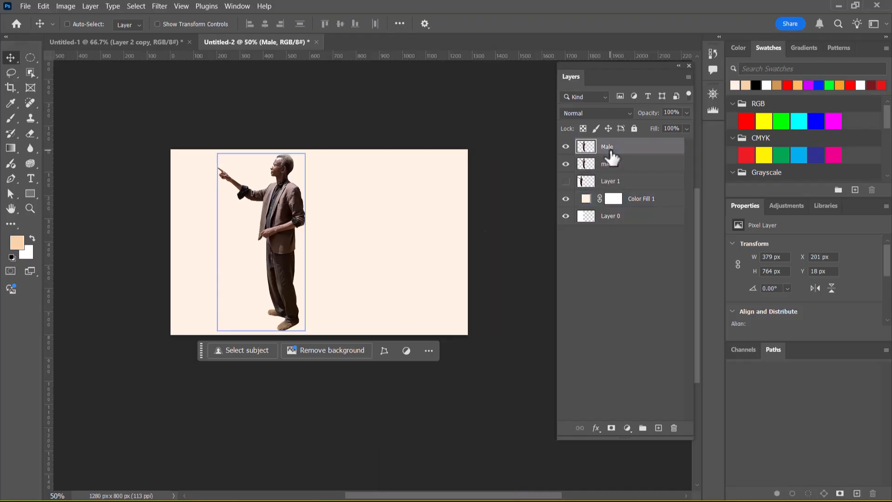
left_click(44, 7)
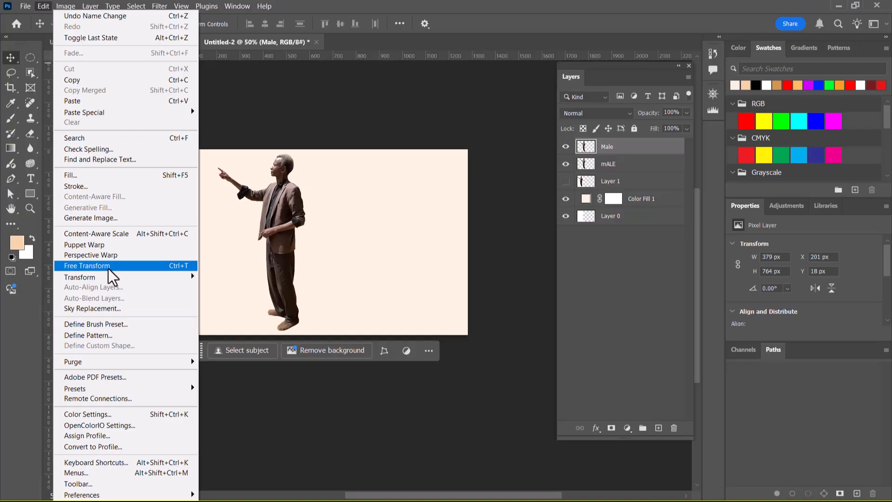
left_click(90, 244)
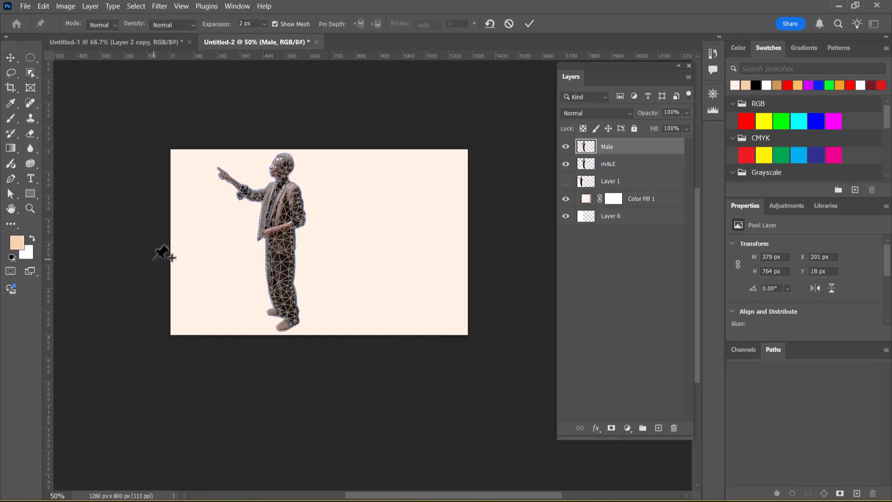
left_click(286, 326)
left_click(279, 288)
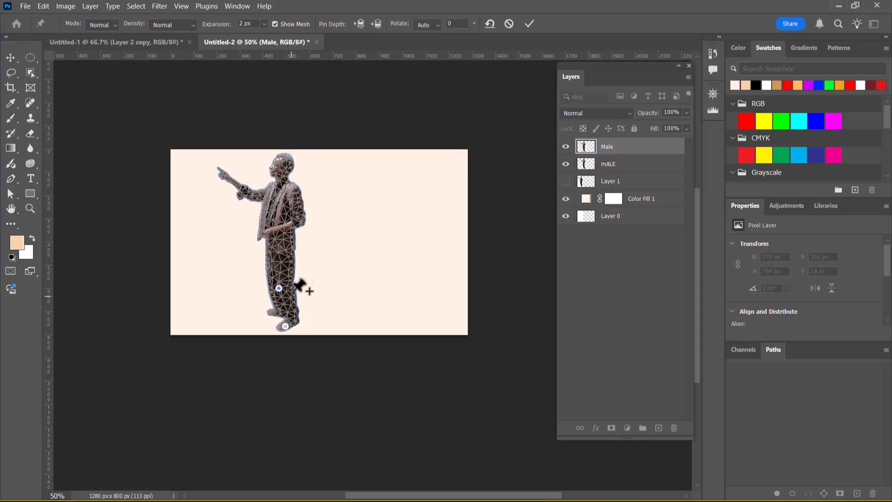
left_click(275, 250)
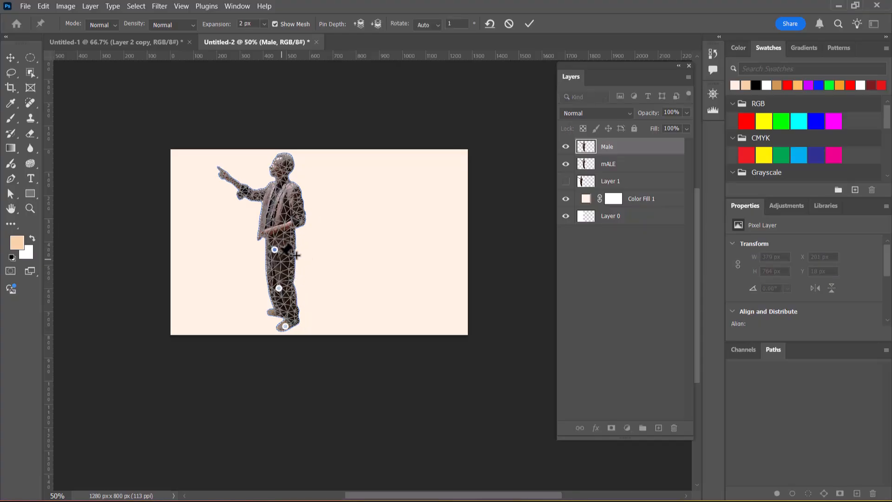
Step: Bend the man's upper body backward to the right with pins along the torso and head, and apply the Puppet Warp
left_click_drag(280, 246, 302, 268)
left_click(301, 222)
left_click_drag(301, 224, 324, 230)
left_click(346, 221)
left_click(383, 223)
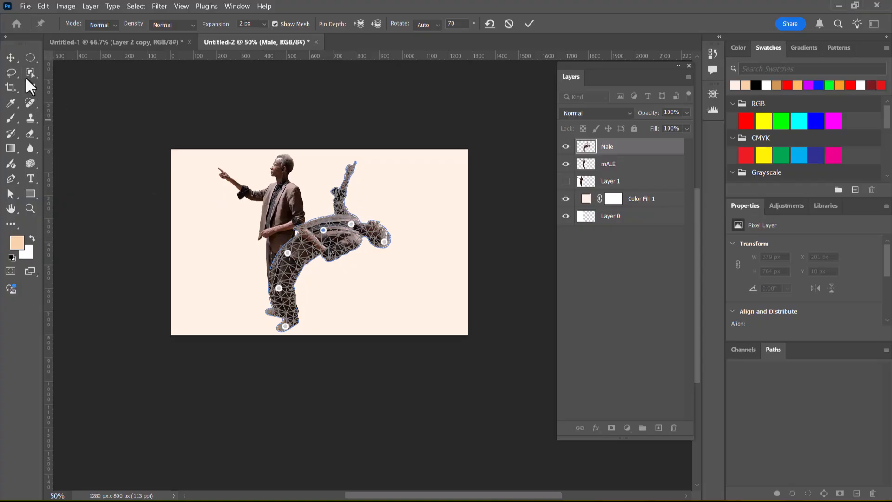
left_click(10, 56)
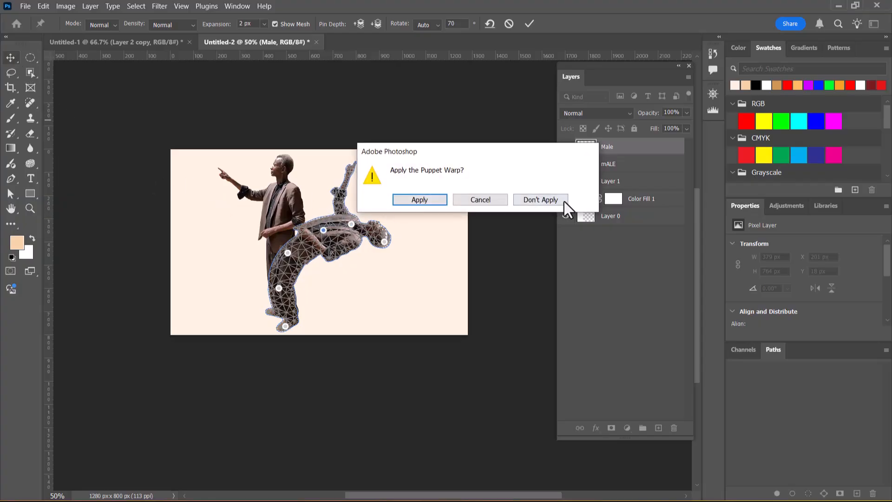
left_click(435, 200)
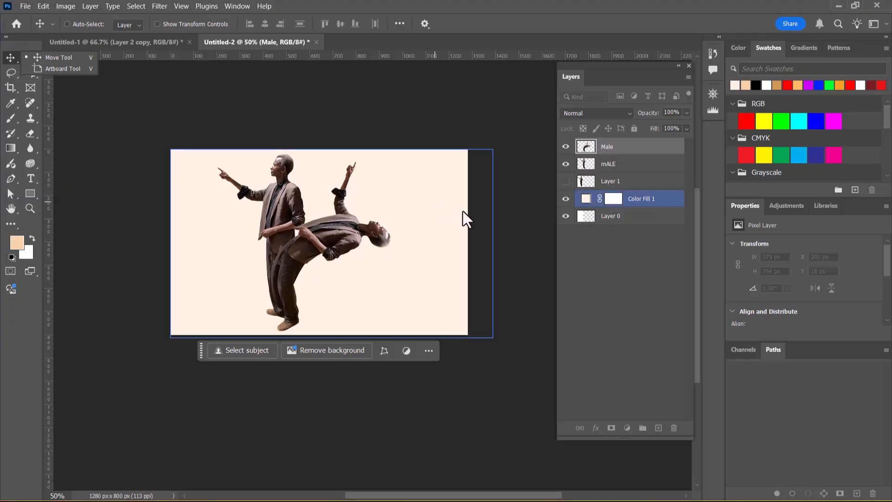
Step: Move the warped Male layer below mALE and load its outline as a selection
left_click_drag(650, 164, 650, 169)
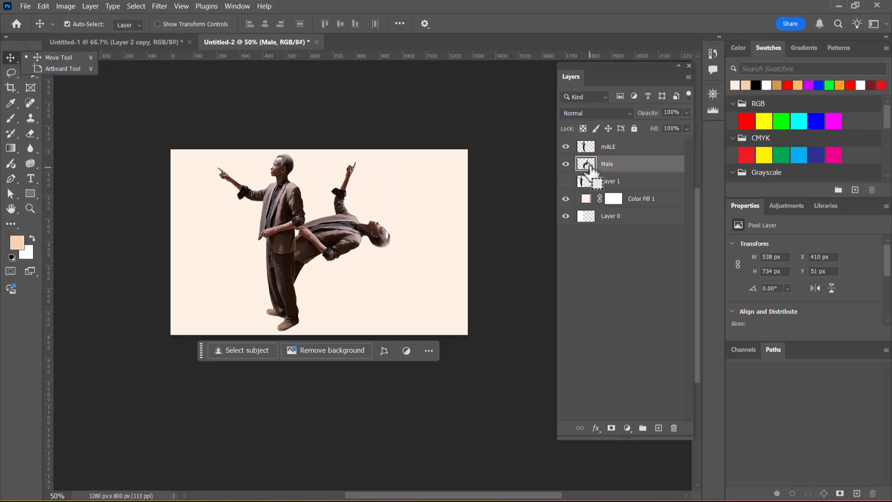
left_click(587, 167, "ctrl")
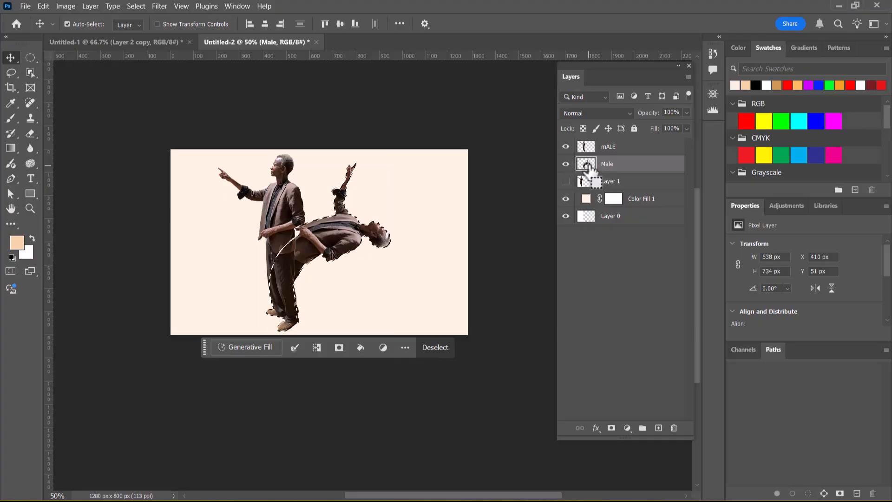
Step: Set the foreground color to #262421, fill the selected silhouette with it on a new layer above Male, and deselect
left_click(18, 247)
left_click_drag(645, 193, 601, 255)
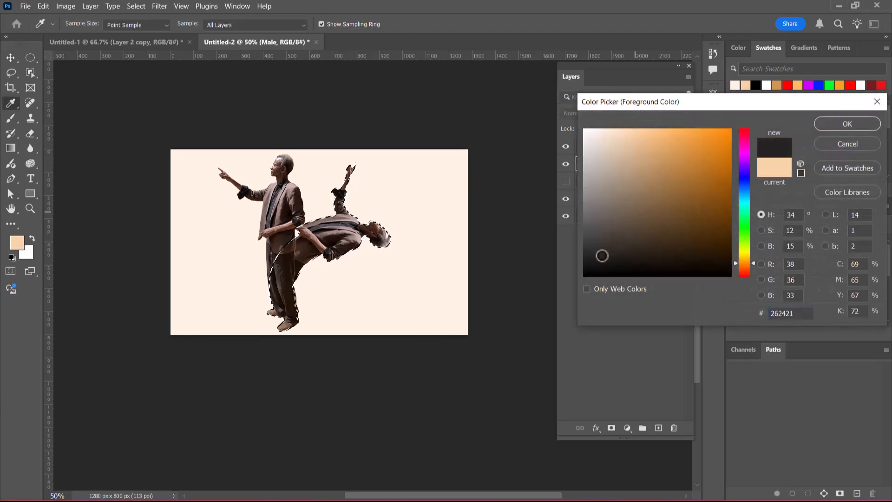
left_click(872, 122)
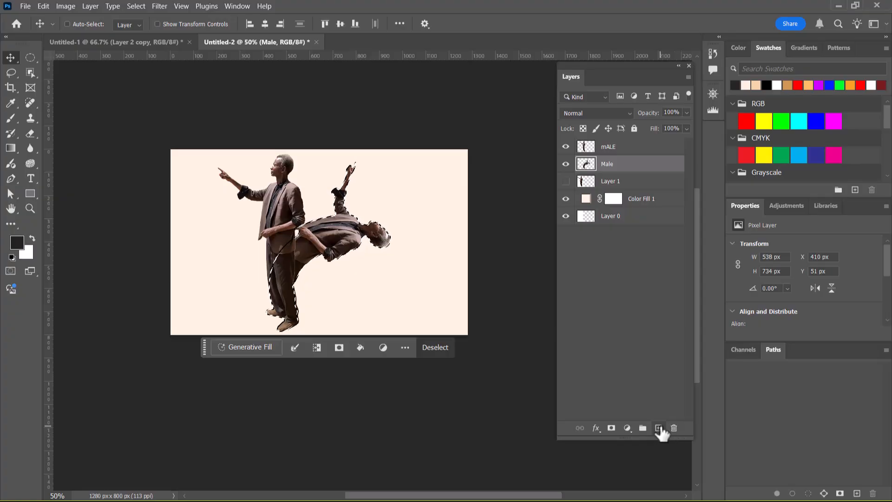
left_click(659, 428)
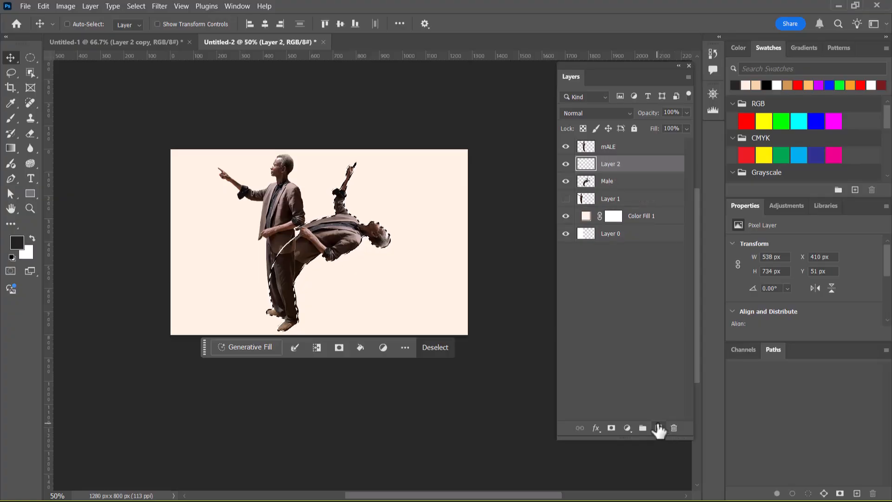
key("alt+BackSpace")
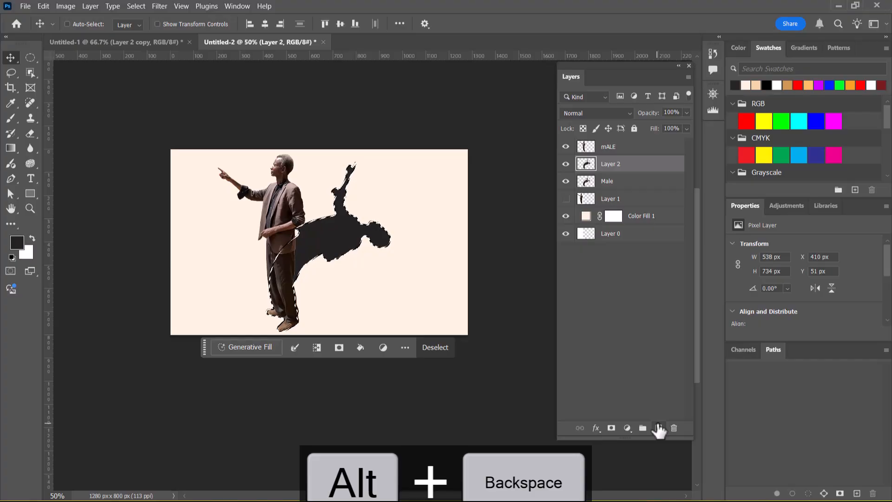
key("ctrl+d")
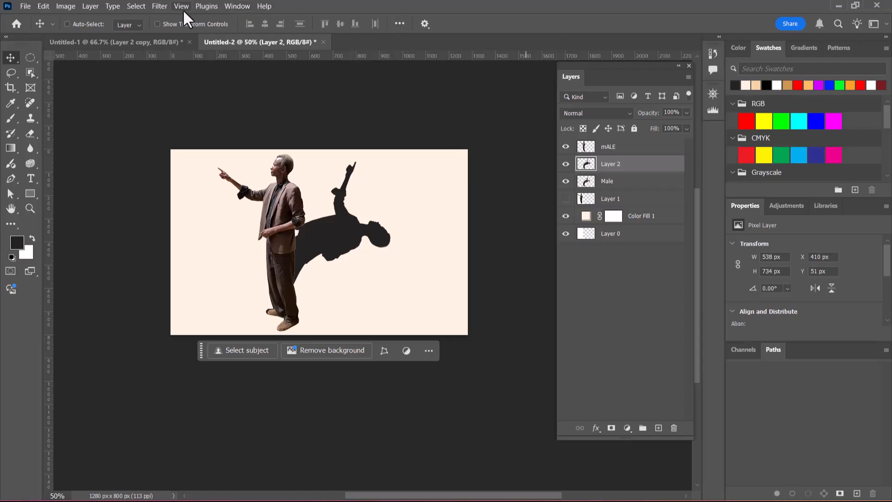
Step: Reduce the fill of the dark silhouette on Layer 2 to 68%
left_click_drag(641, 135, 628, 134)
left_click(579, 183)
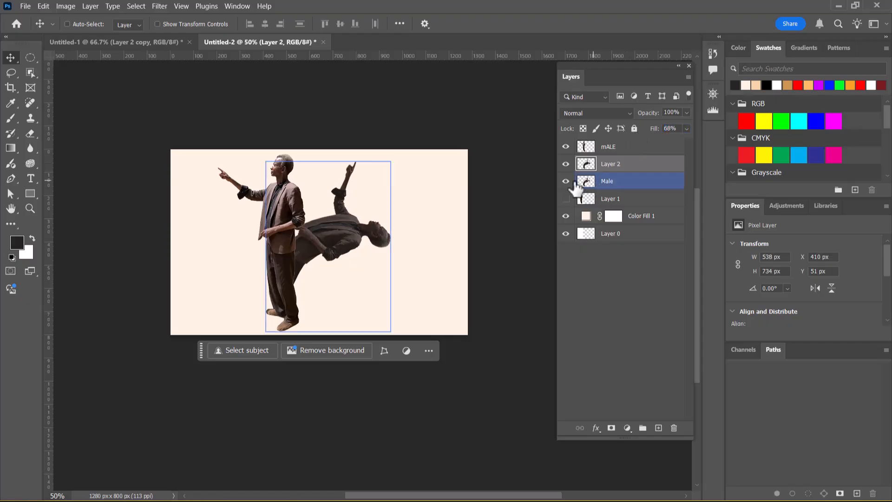
Step: Hide the warped Male layer and soften the dark silhouette on Layer 2 with a 3.2-pixel Gaussian Blur
left_click(565, 181)
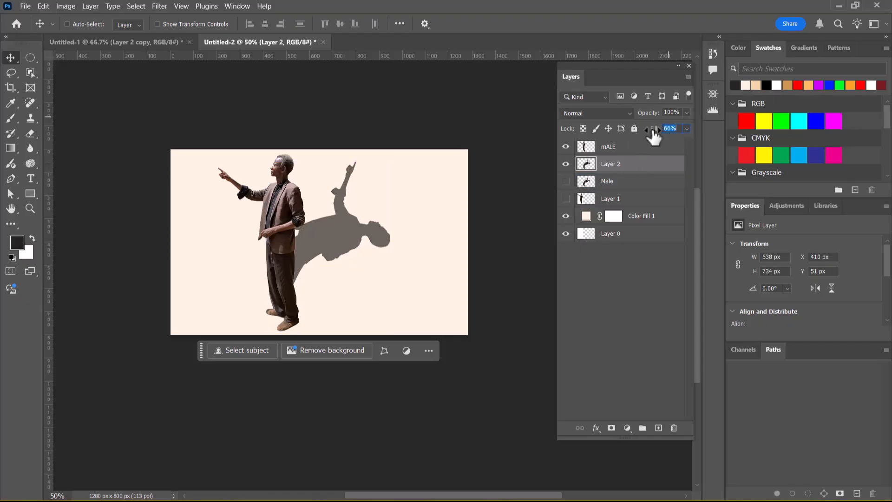
left_click(156, 5)
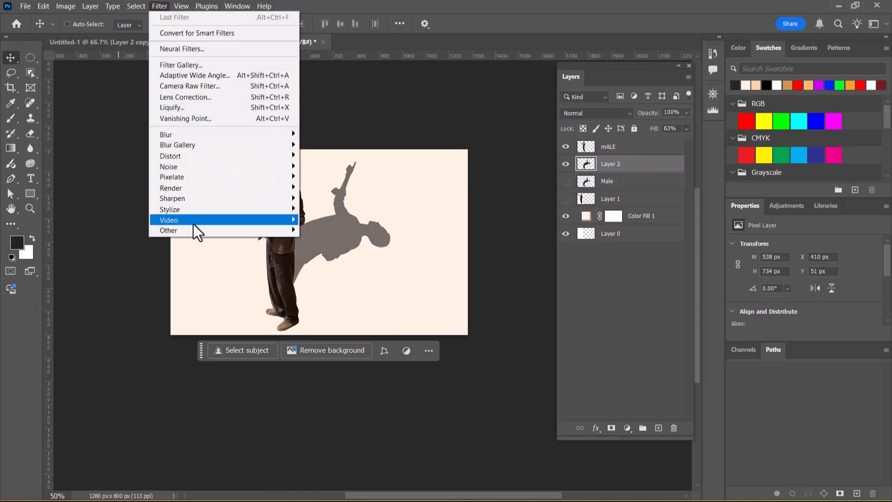
mouse_move(239, 138)
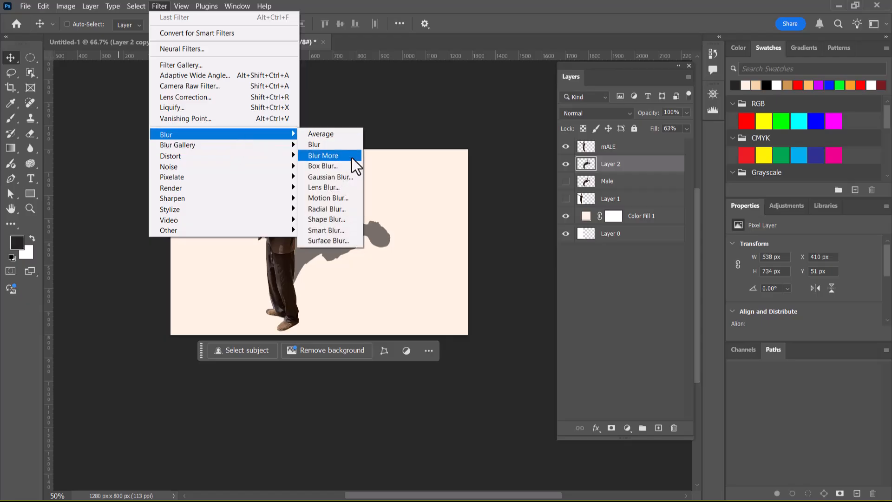
left_click(350, 177)
left_click_drag(496, 290, 500, 289)
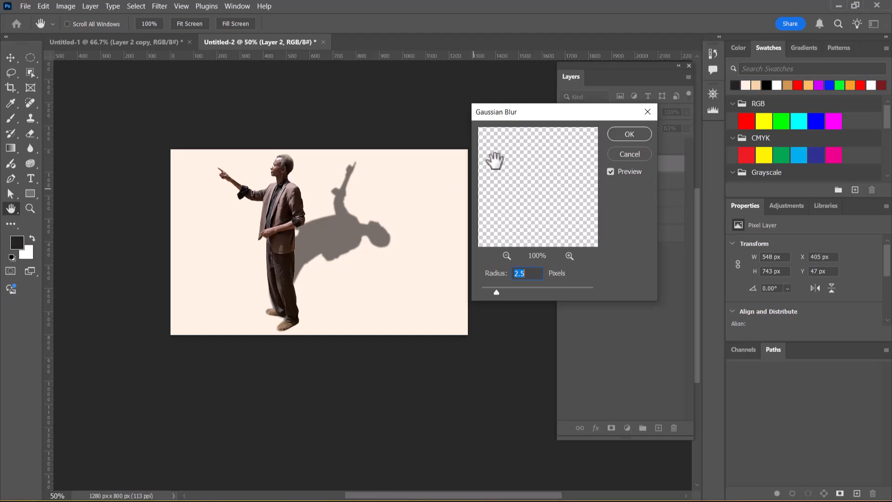
left_click(505, 255)
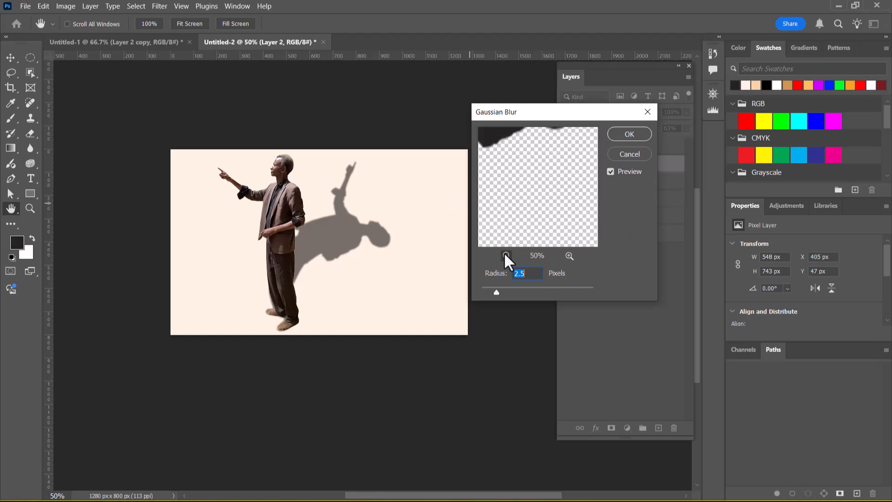
left_click(506, 255)
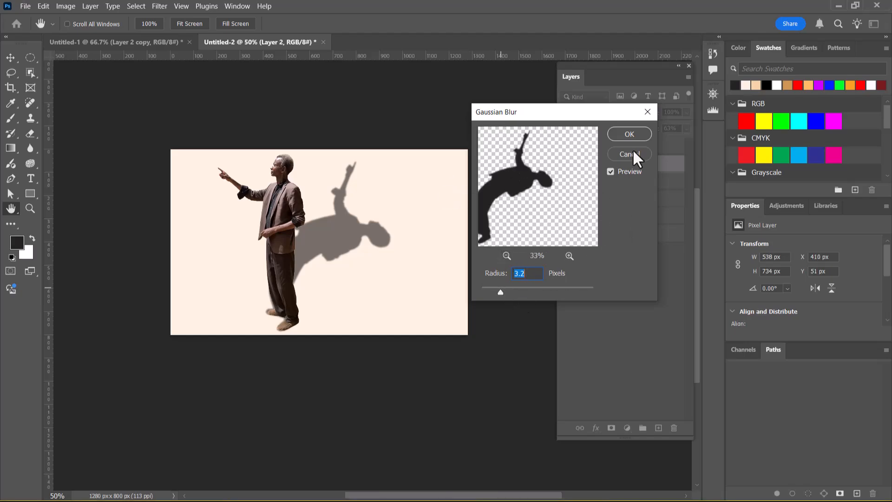
left_click(629, 135)
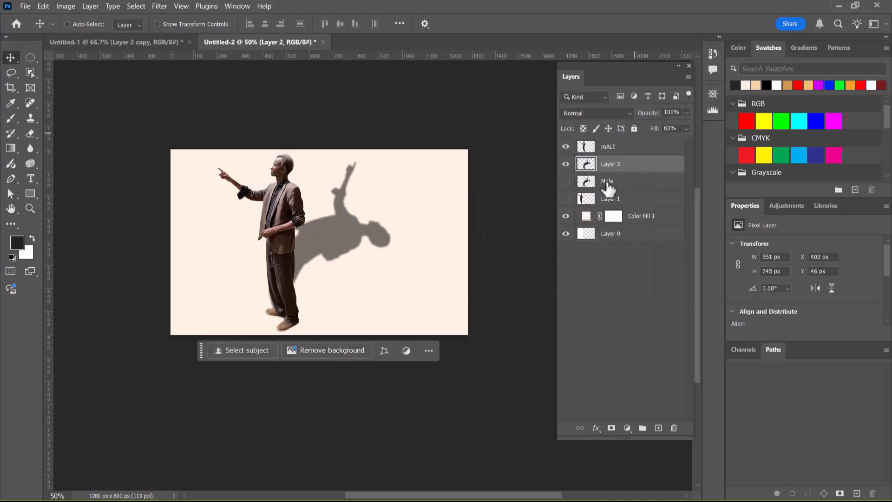
Step: Nudge the blurred shadow on Layer 2 to the right by 12 px in total, to X 415 px
left_click(565, 181)
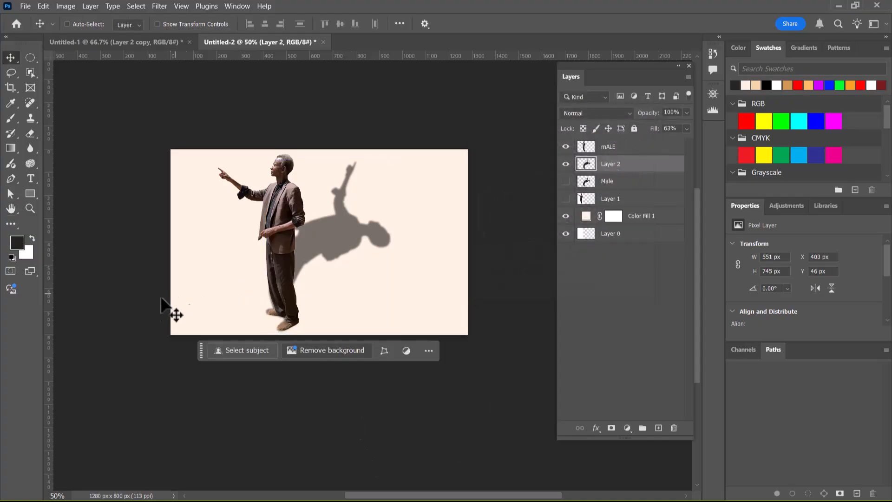
key("Right")
key("Right")
key("Right")
key("Right")
key("Right")
key("Right")
key("Right")
key("Right")
key("Right")
key("Right")
key("Right")
key("Right")
key("Right")
key("Right")
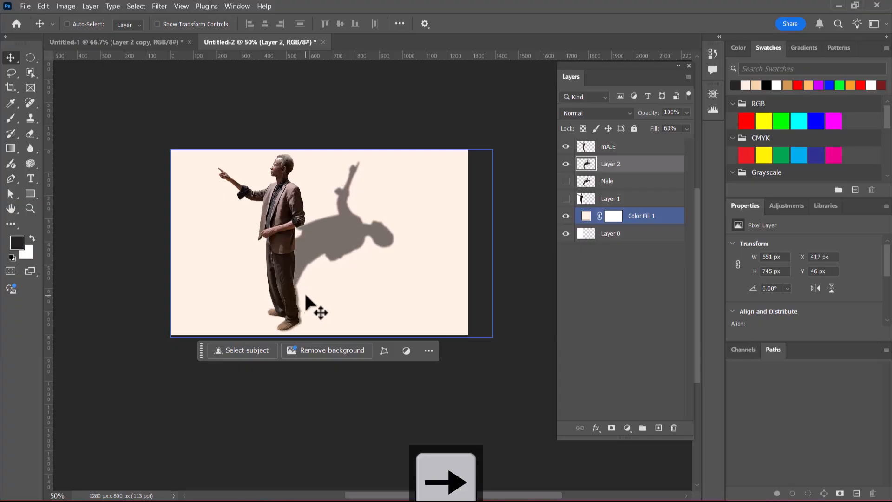
key("Left")
key("Left")
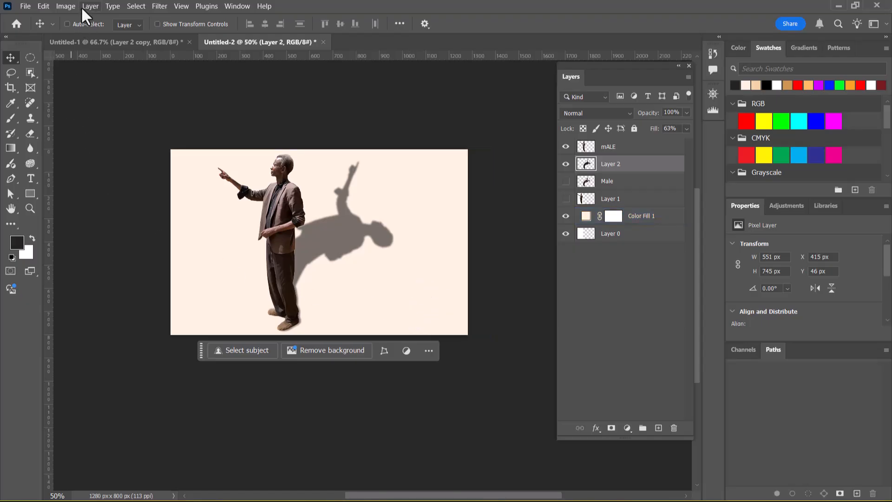
left_click(44, 6)
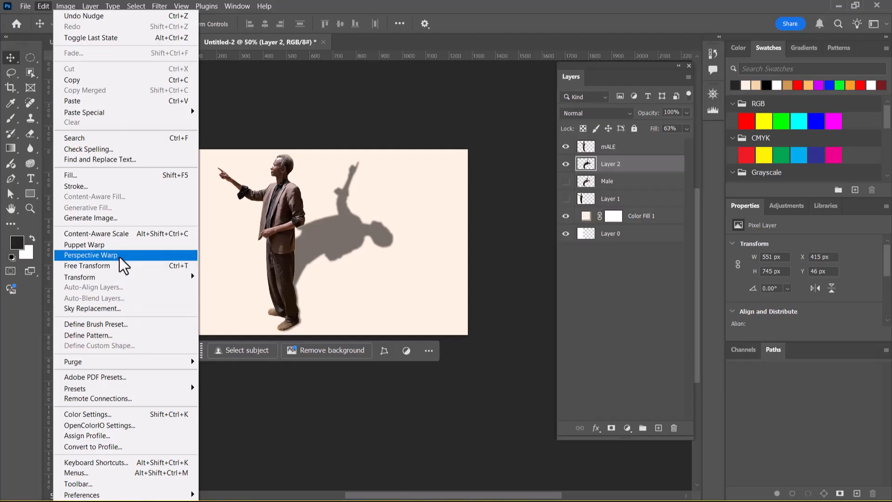
key("alt+Tab")
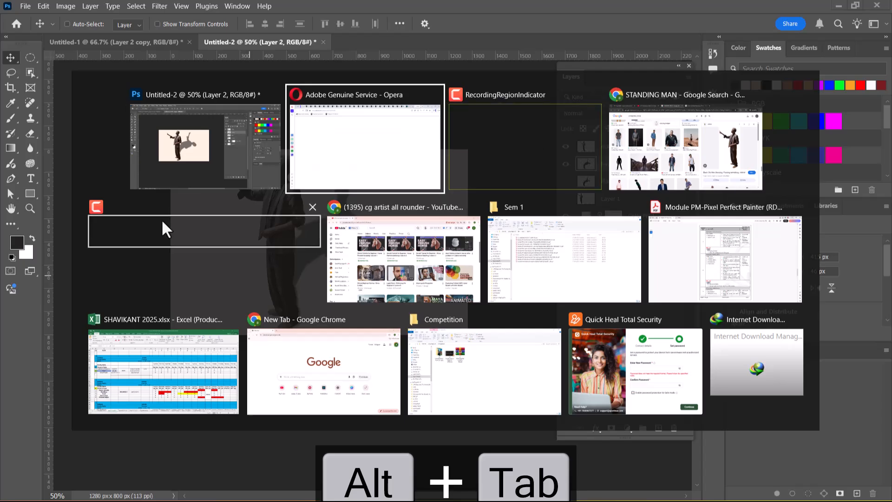
key("Escape")
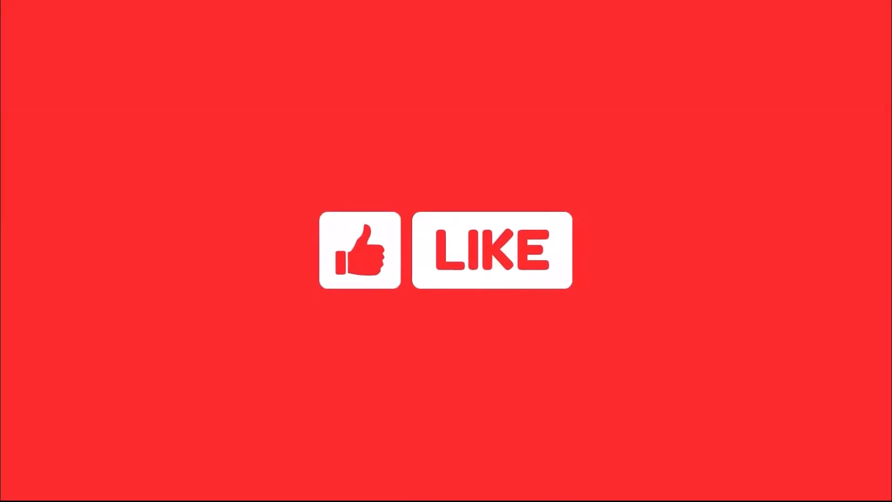